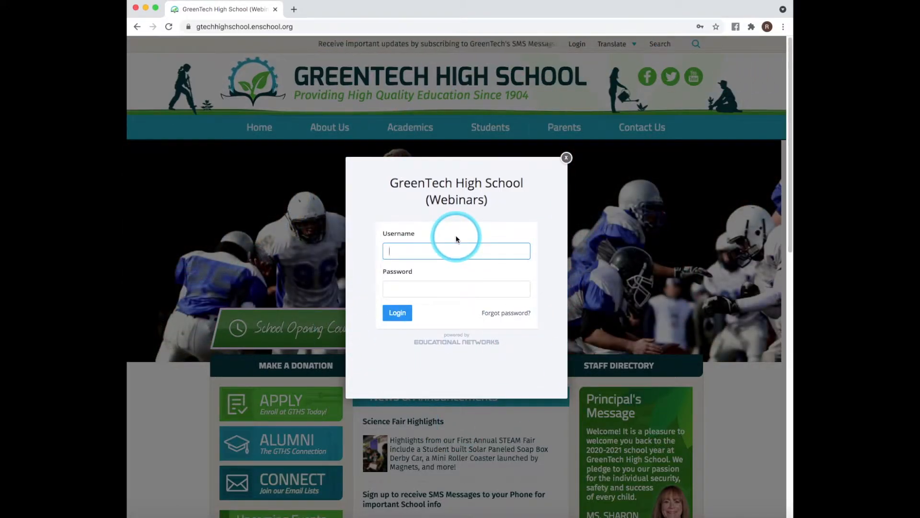
# - Log in to the GreenTech High School site with the saved administrator credentials
pyautogui.click(452, 250)
pyautogui.click(437, 278)
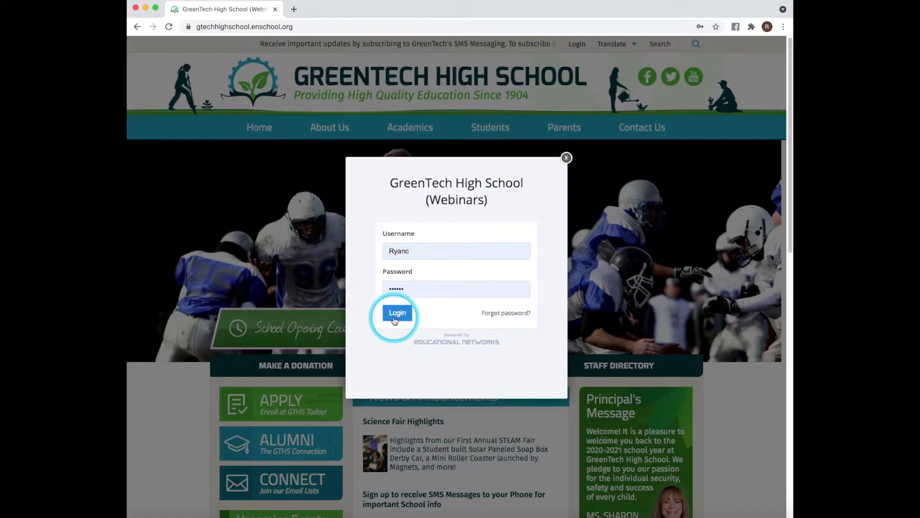
pyautogui.click(396, 314)
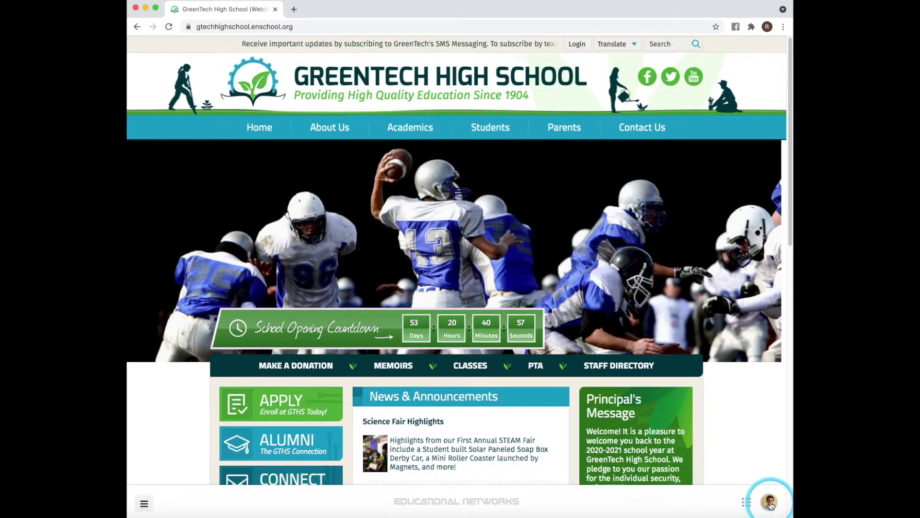
pyautogui.click(769, 502)
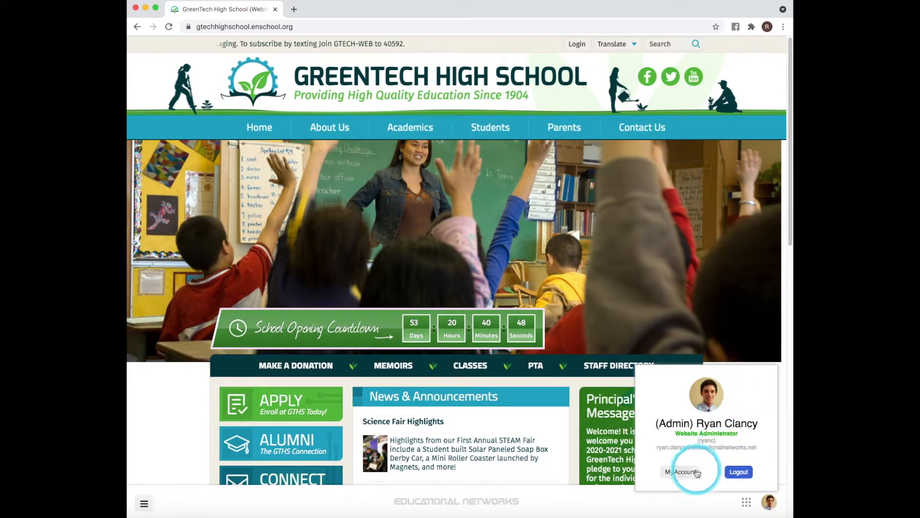
pyautogui.click(679, 474)
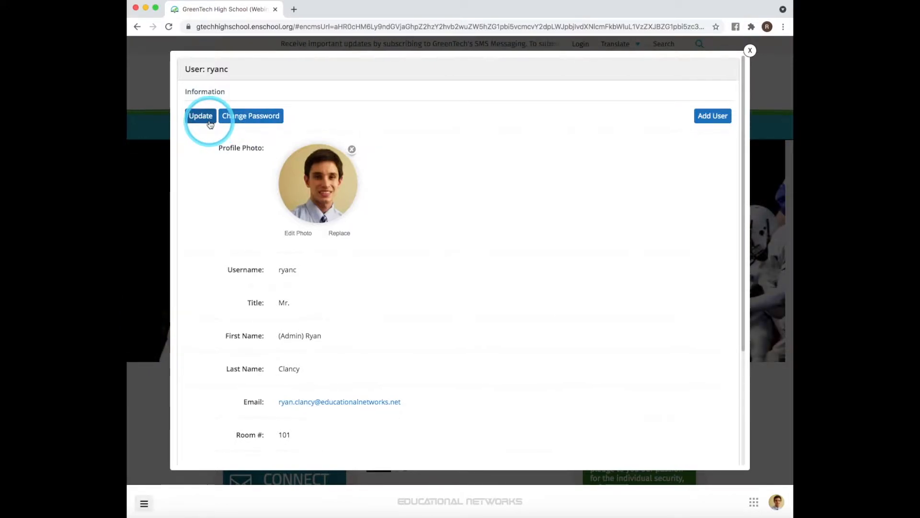
pyautogui.click(751, 50)
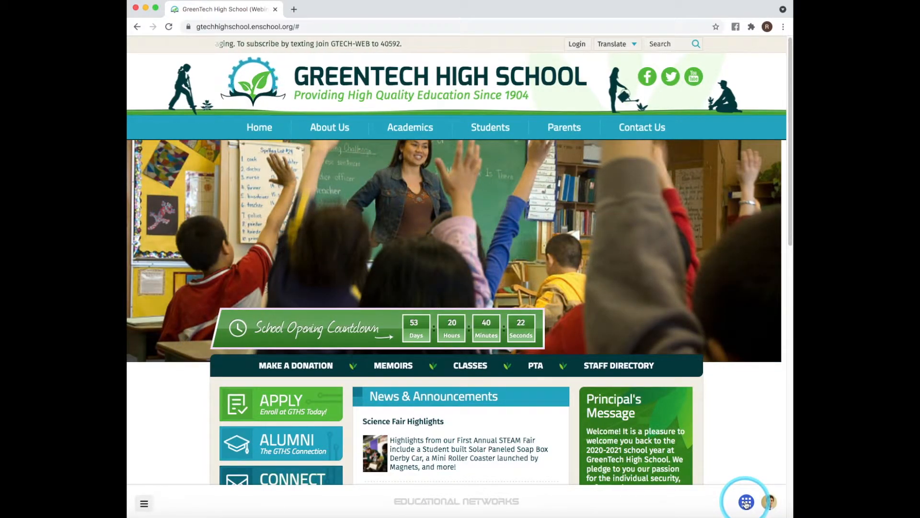
pyautogui.click(746, 502)
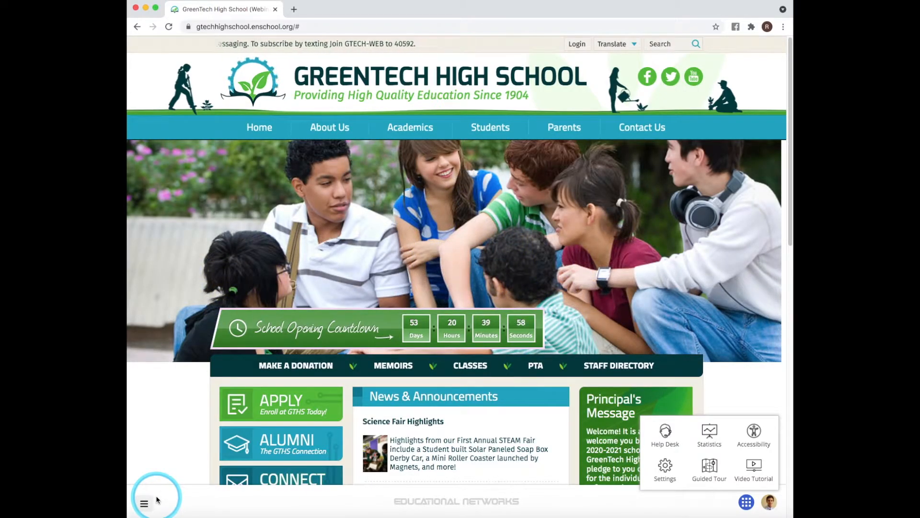
pyautogui.click(747, 502)
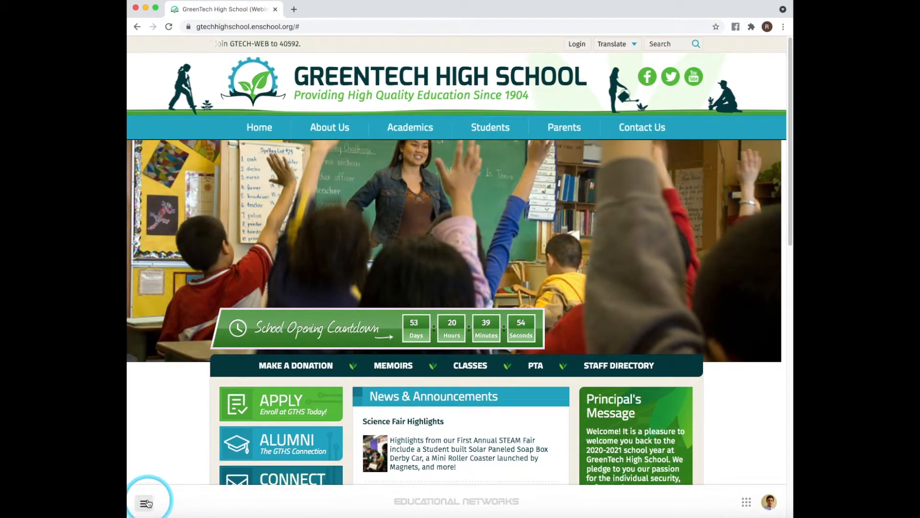
# - Open the site administration menu and browse its Information and Photos & Multimedia categories
pyautogui.click(145, 503)
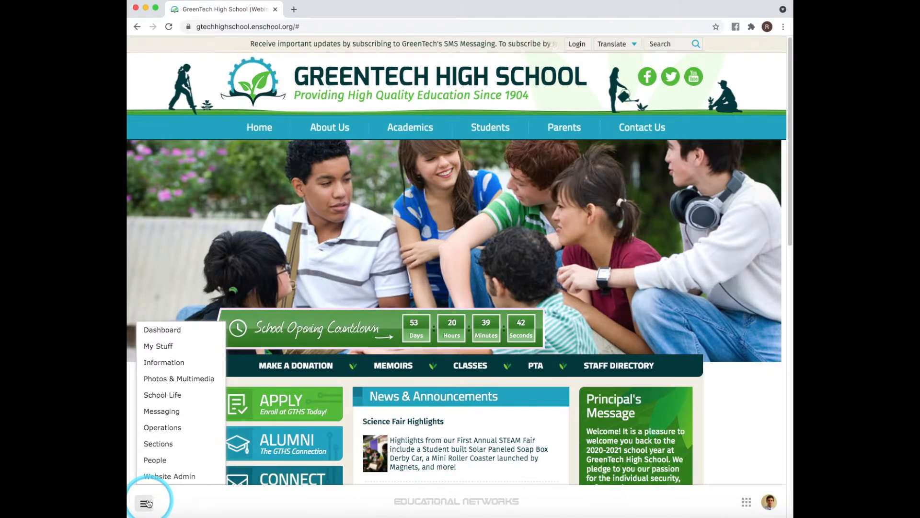
pyautogui.moveTo(163, 363)
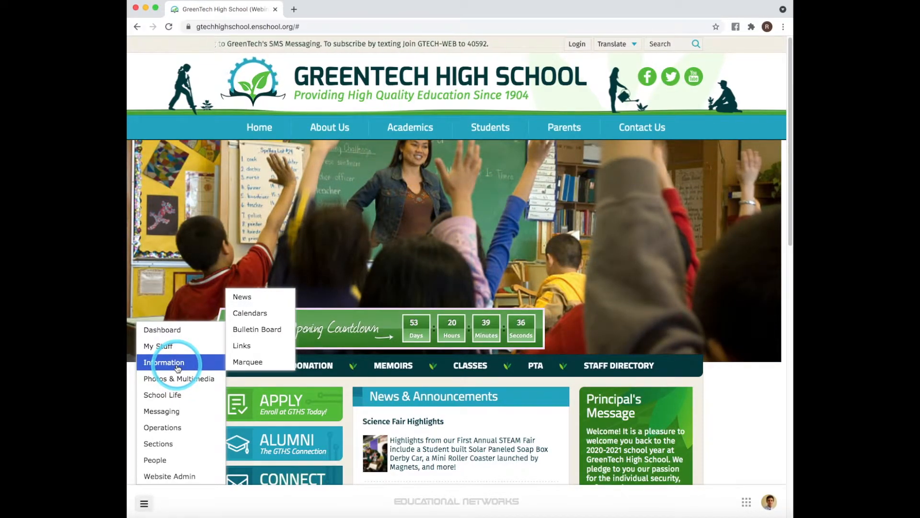
pyautogui.moveTo(184, 379)
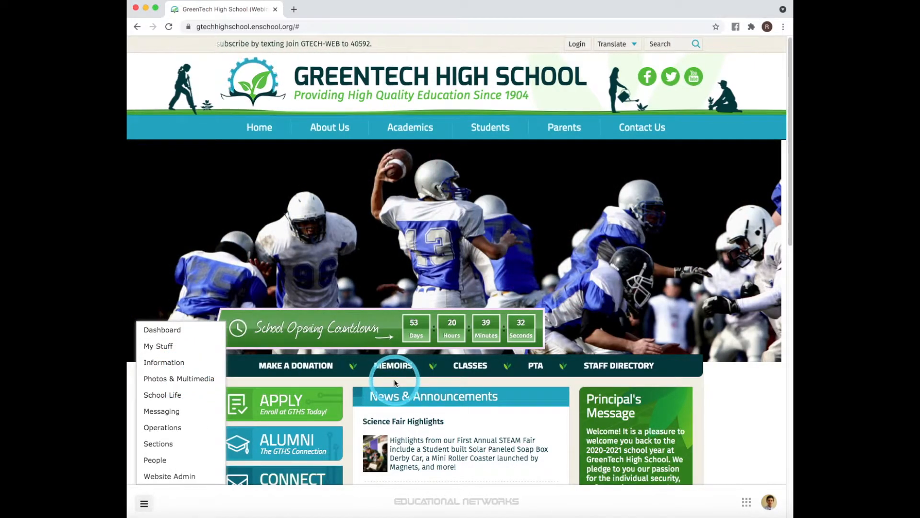
pyautogui.scroll(-3, 446, 364)
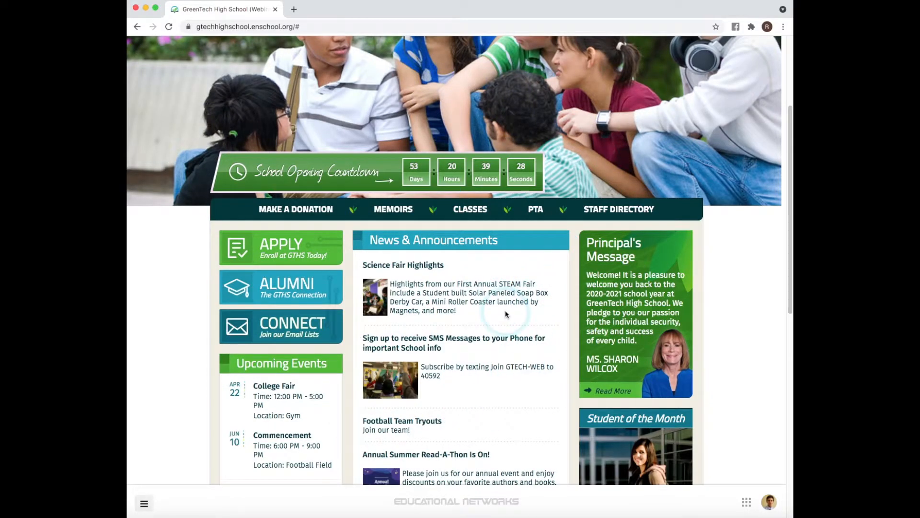
pyautogui.scroll(-1, 210, 333)
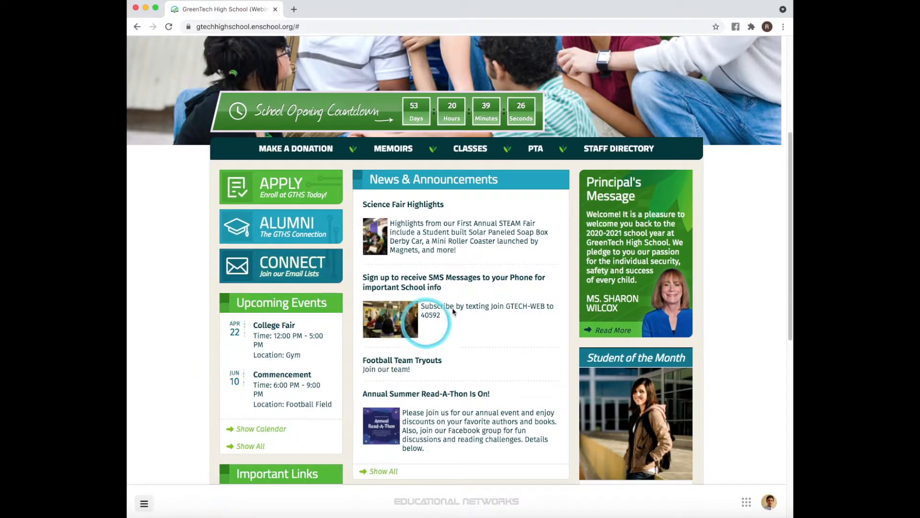
pyautogui.scroll(-5, 472, 312)
pyautogui.scroll(-1, 472, 314)
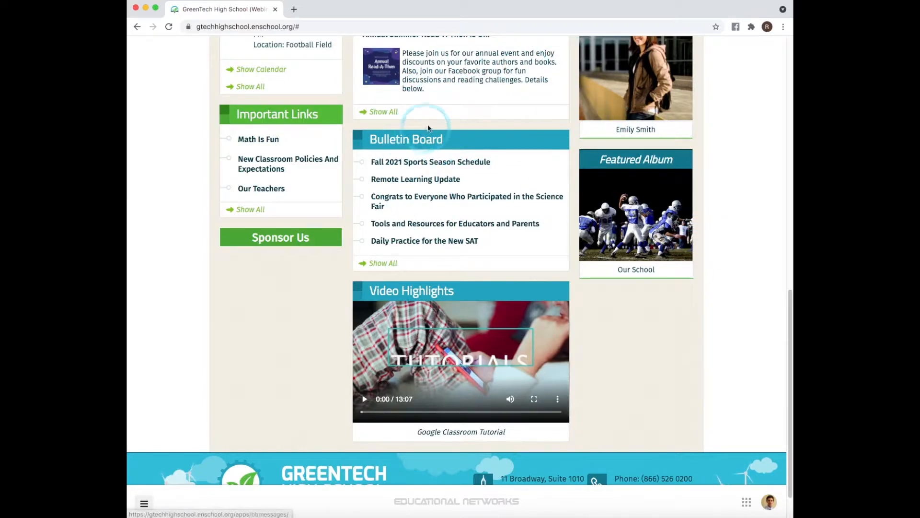
pyautogui.scroll(3, 745, 122)
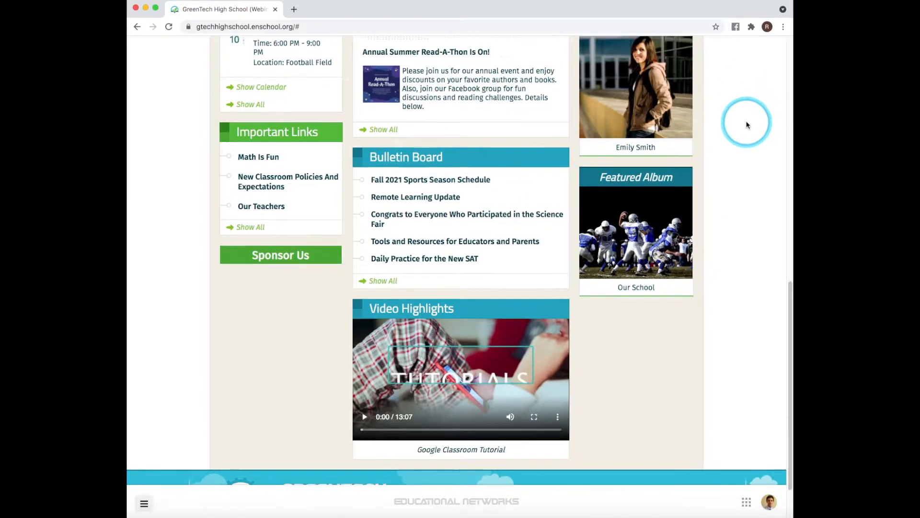
pyautogui.scroll(2, 743, 129)
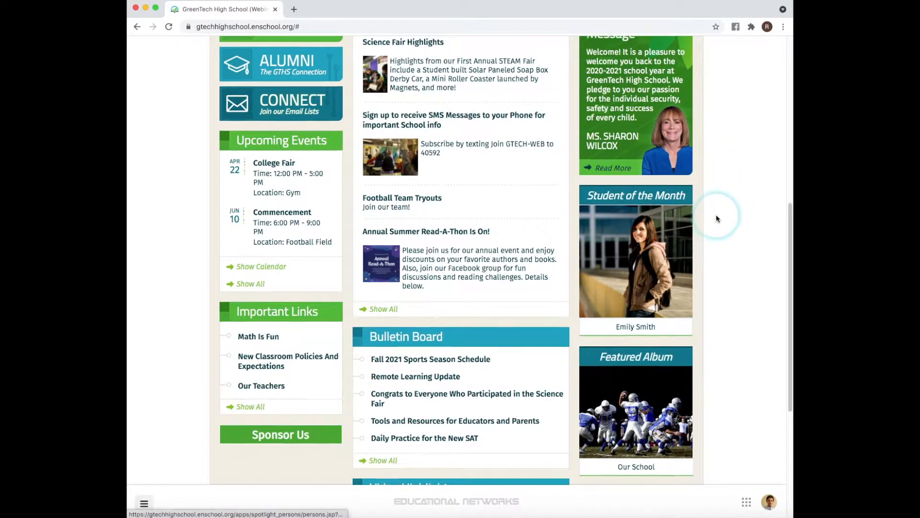
pyautogui.scroll(2, 714, 218)
pyautogui.scroll(5, 715, 240)
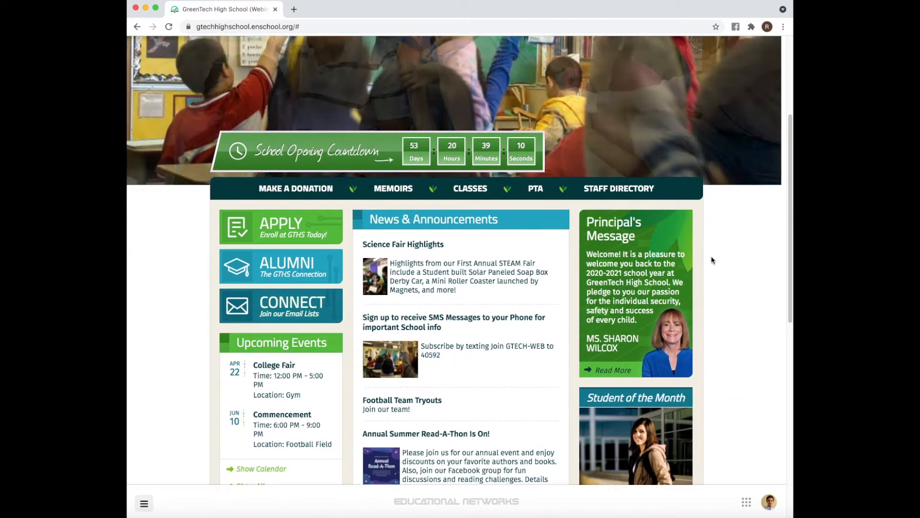
pyautogui.scroll(4, 720, 281)
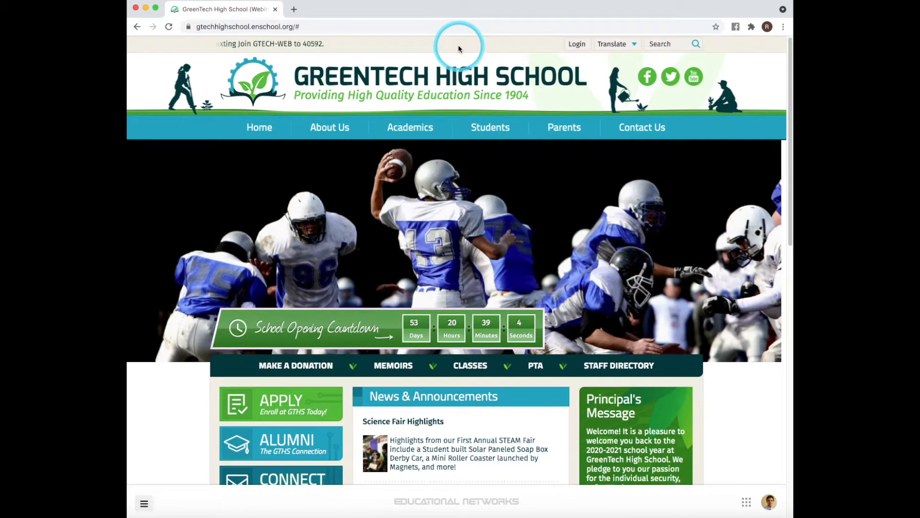
# - Reopen the administration menu and browse its categories until the Sections list shows
pyautogui.click(143, 502)
pyautogui.moveTo(205, 362)
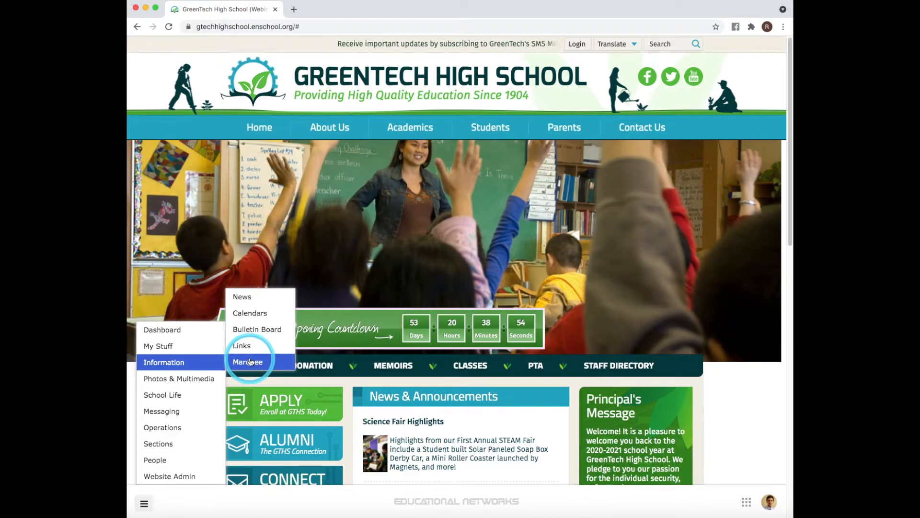
pyautogui.moveTo(213, 381)
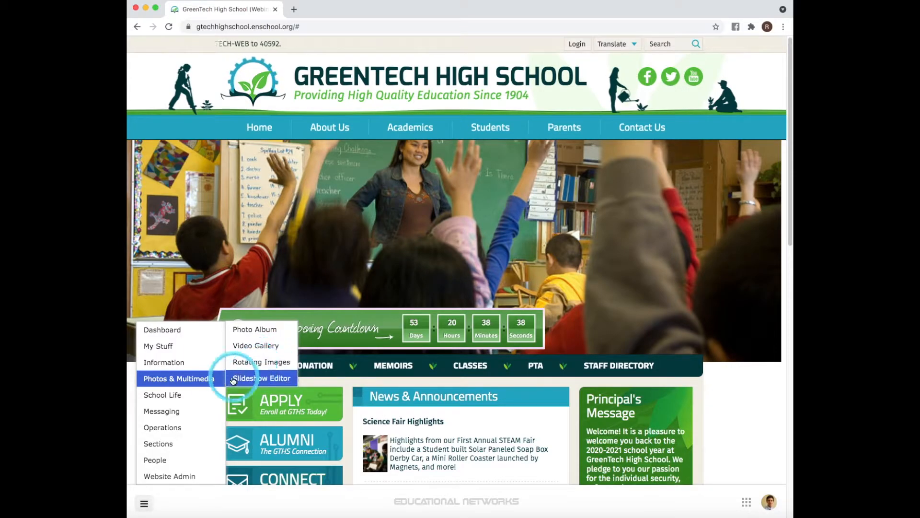
pyautogui.moveTo(194, 422)
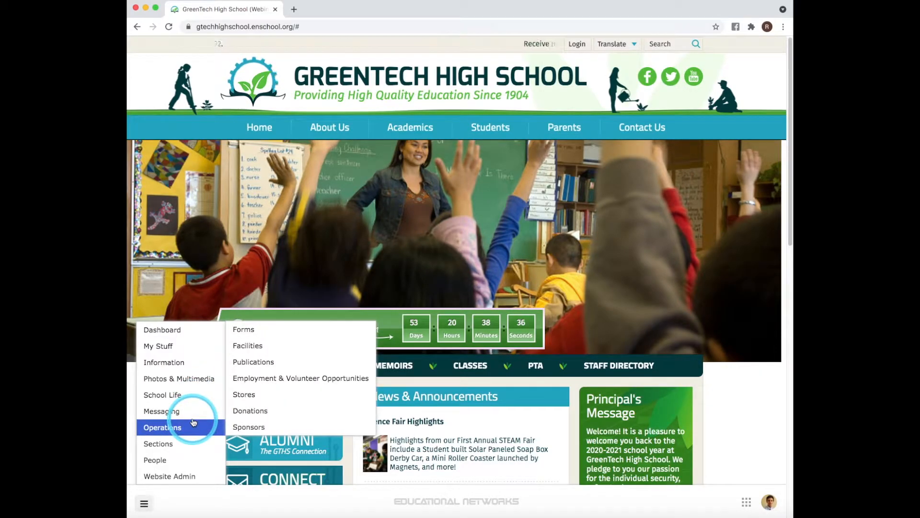
pyautogui.moveTo(224, 416)
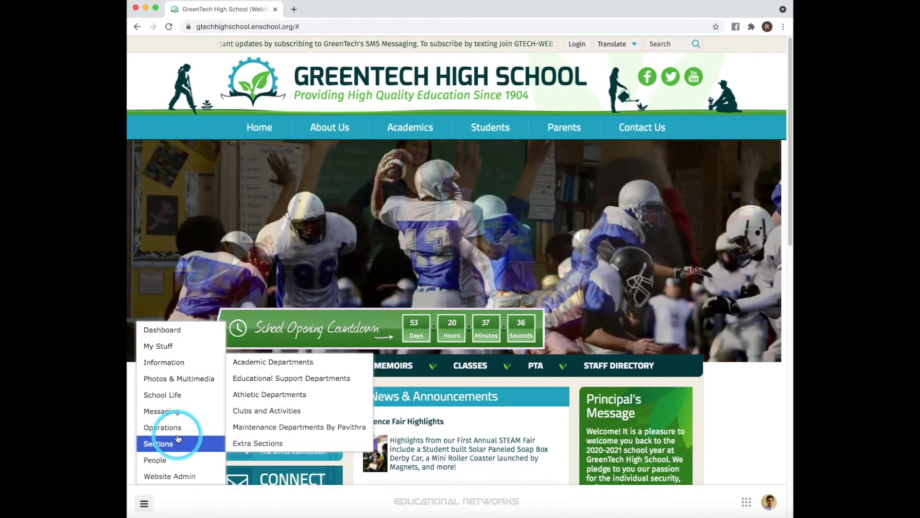
# - Browse the People and Website Admin categories of the administration menu
pyautogui.moveTo(177, 461)
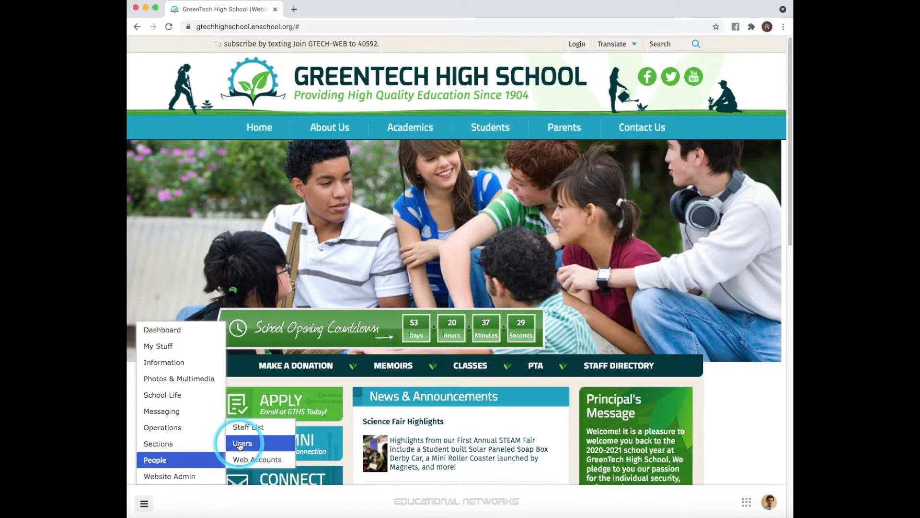
pyautogui.moveTo(194, 475)
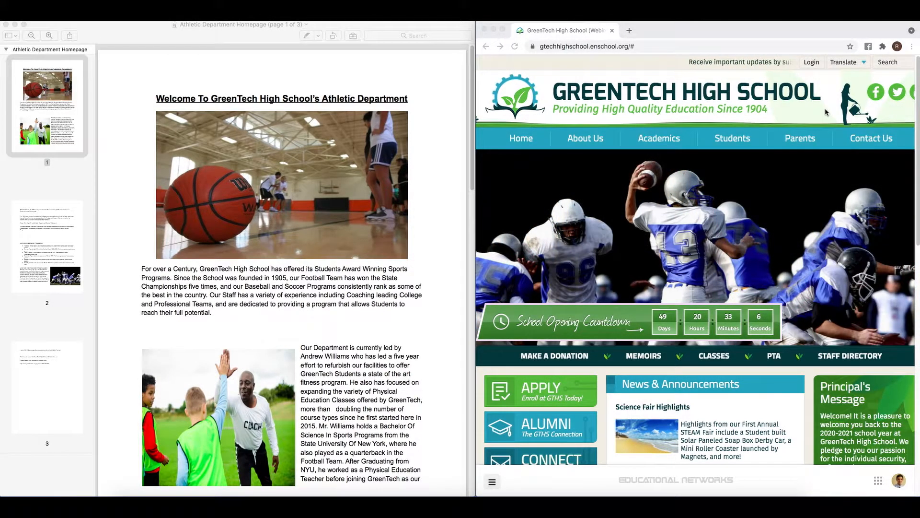
# - Open the Extra Sections list from the Sections category of the admin menu
pyautogui.click(491, 483)
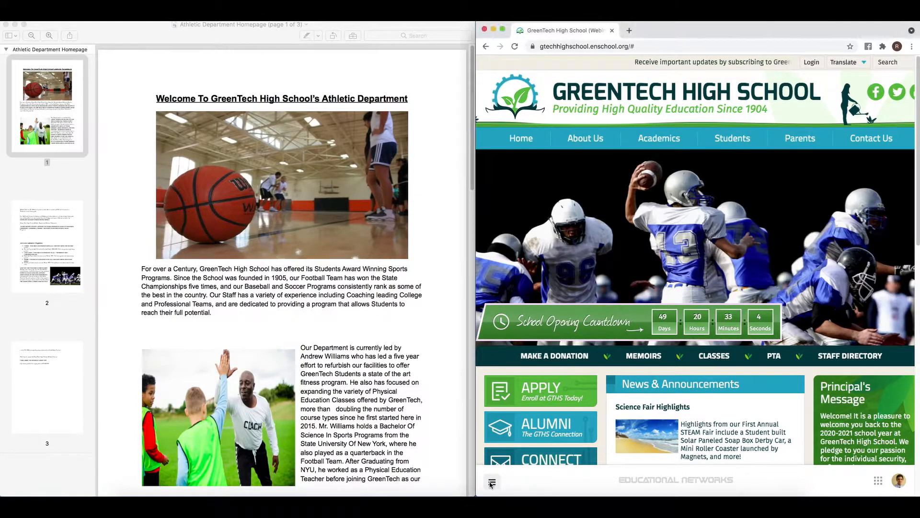
pyautogui.click(492, 484)
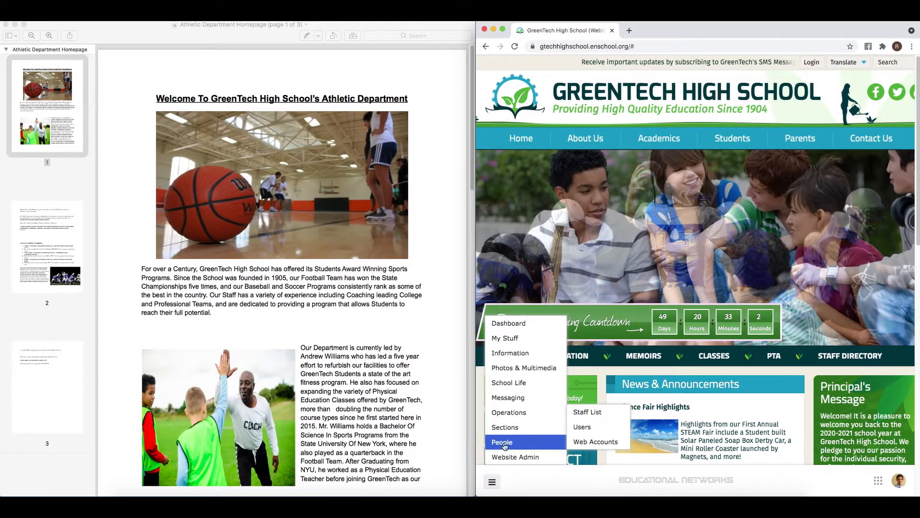
pyautogui.moveTo(527, 427)
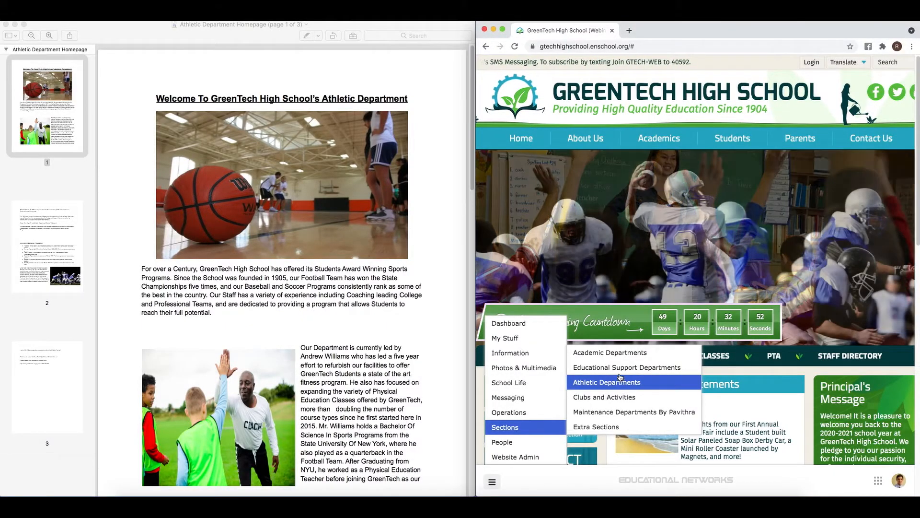
pyautogui.click(614, 426)
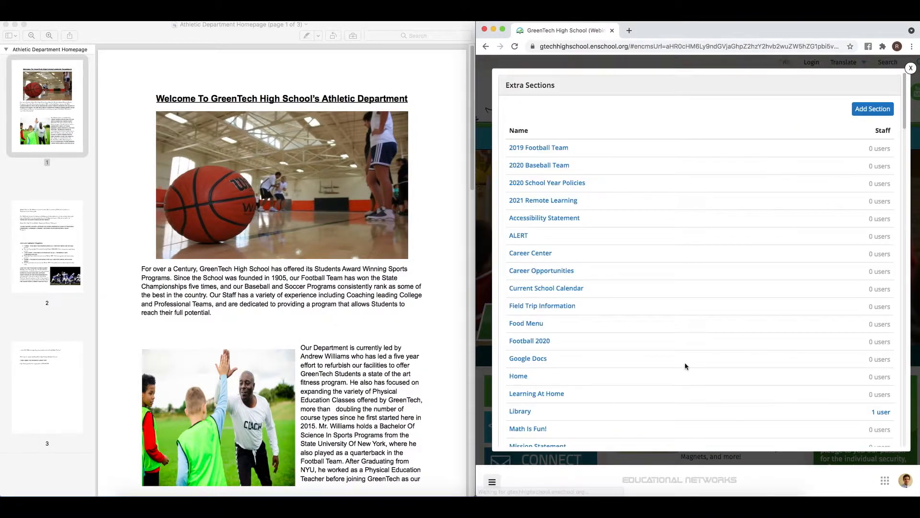
# - Add and save a new extra section named 'GreenTech Athletics', then dismiss the confirmation
pyautogui.click(862, 109)
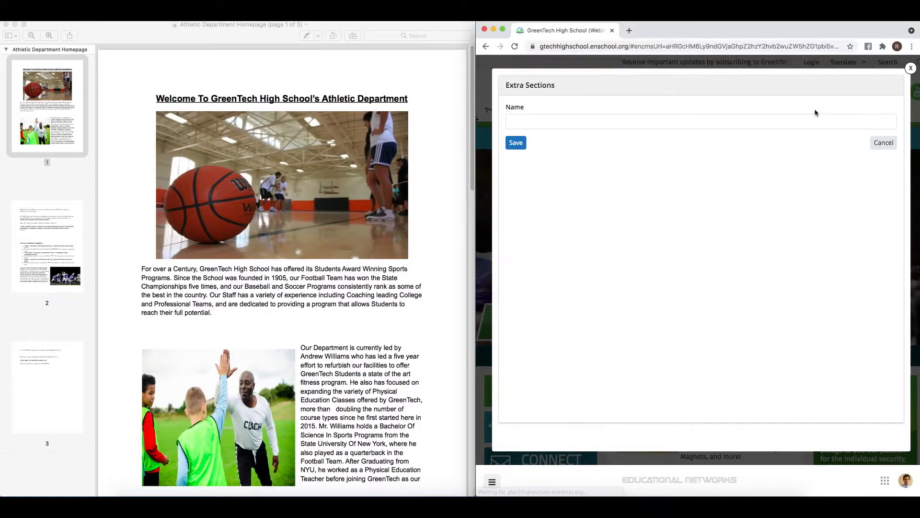
pyautogui.click(679, 122)
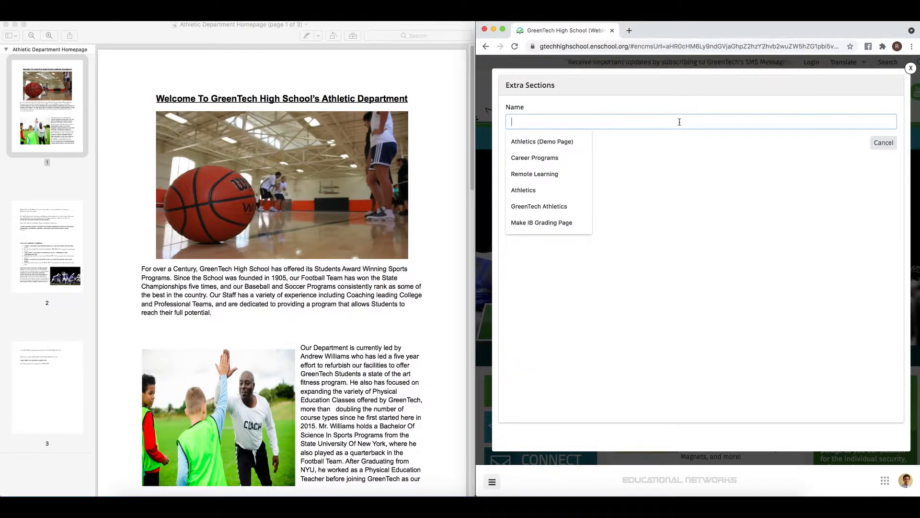
pyautogui.write('GreenTe')
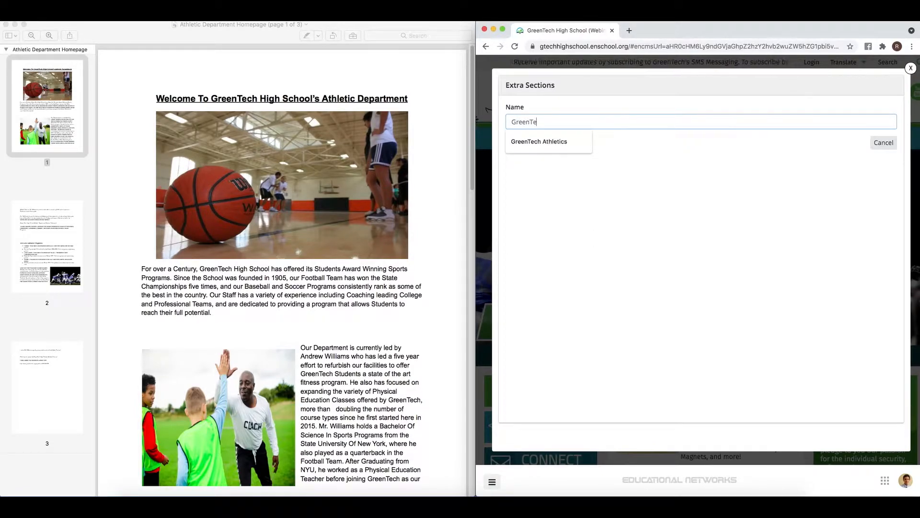
pyautogui.write('ch Athletics')
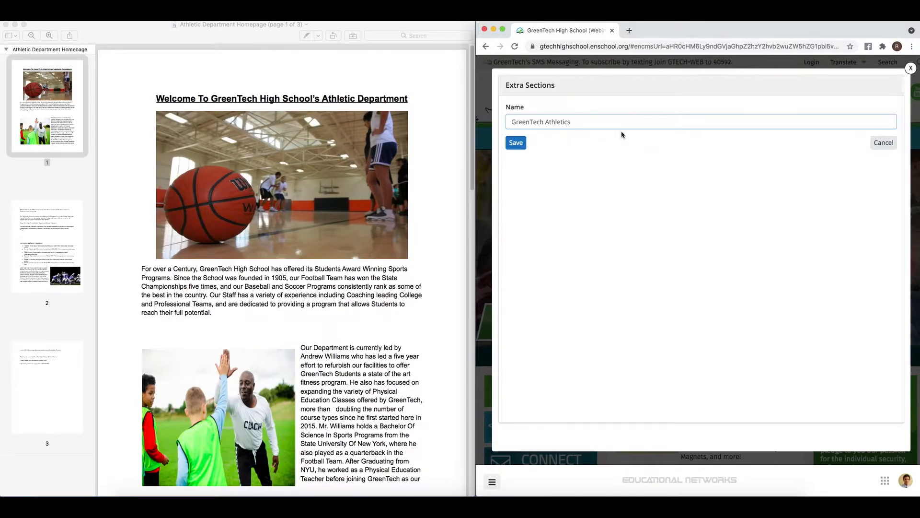
pyautogui.click(516, 142)
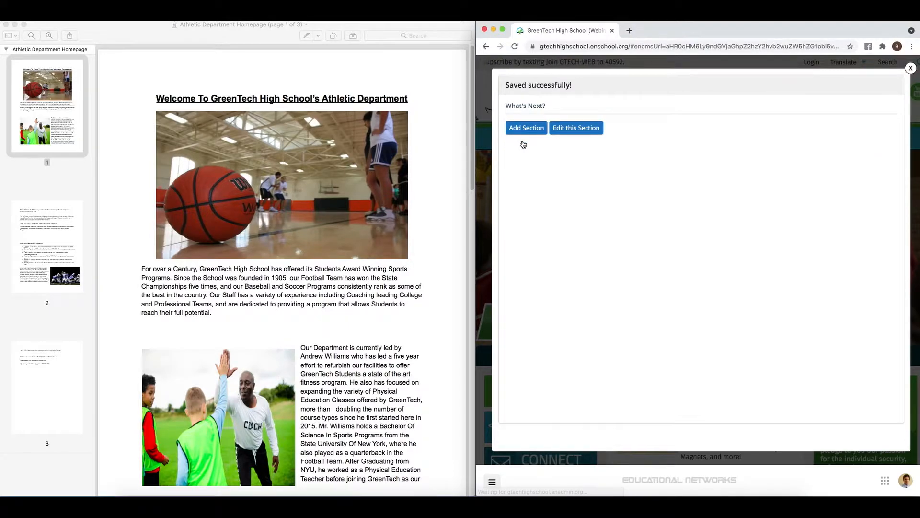
pyautogui.click(910, 69)
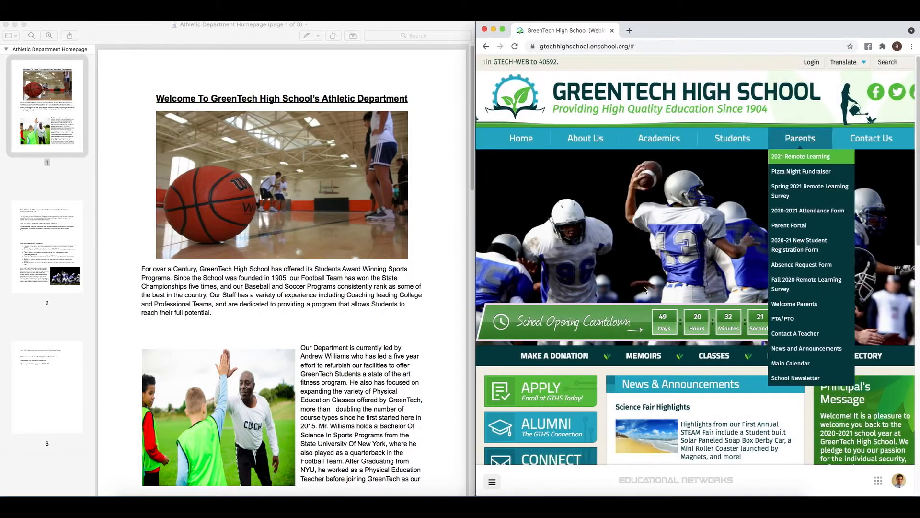
# - Open the GreenTech Athletics extra section and begin adding a new page to it
pyautogui.click(492, 482)
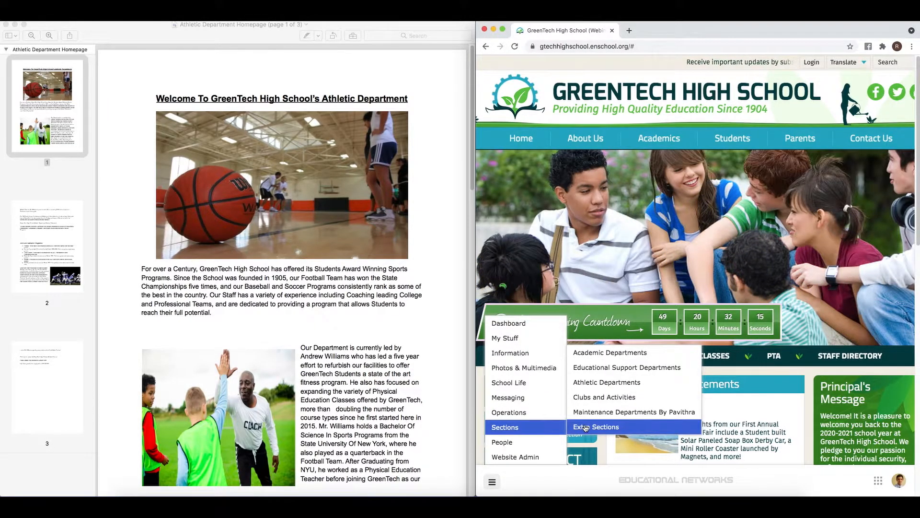
pyautogui.click(585, 428)
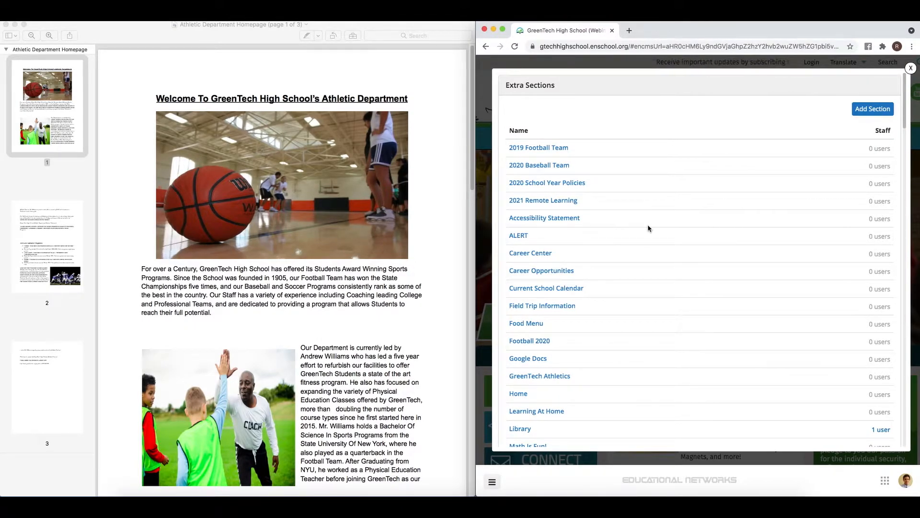
pyautogui.click(565, 379)
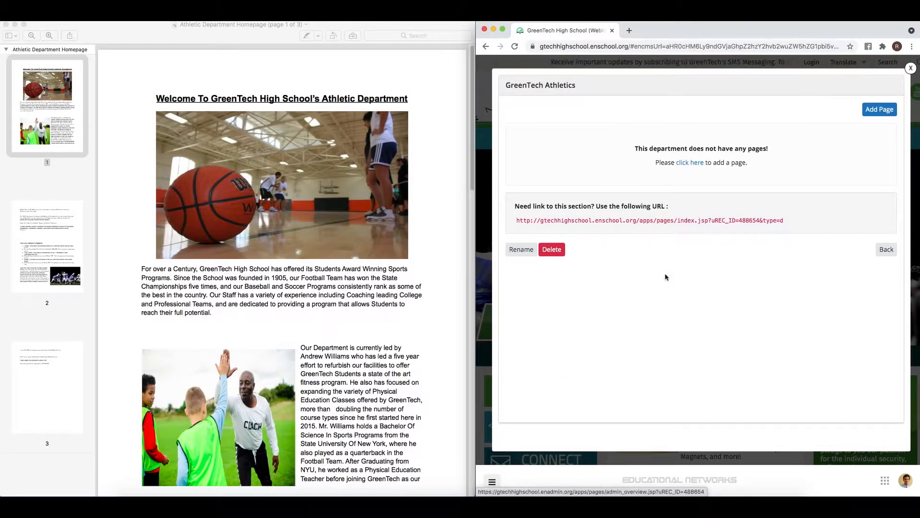
pyautogui.click(872, 110)
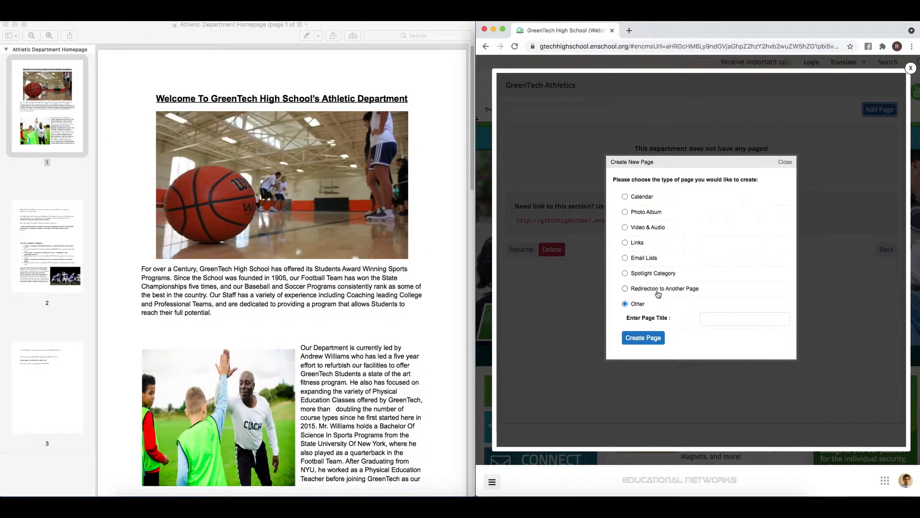
# - Create a page of type Other titled 'Home' in GreenTech Athletics
pyautogui.click(709, 314)
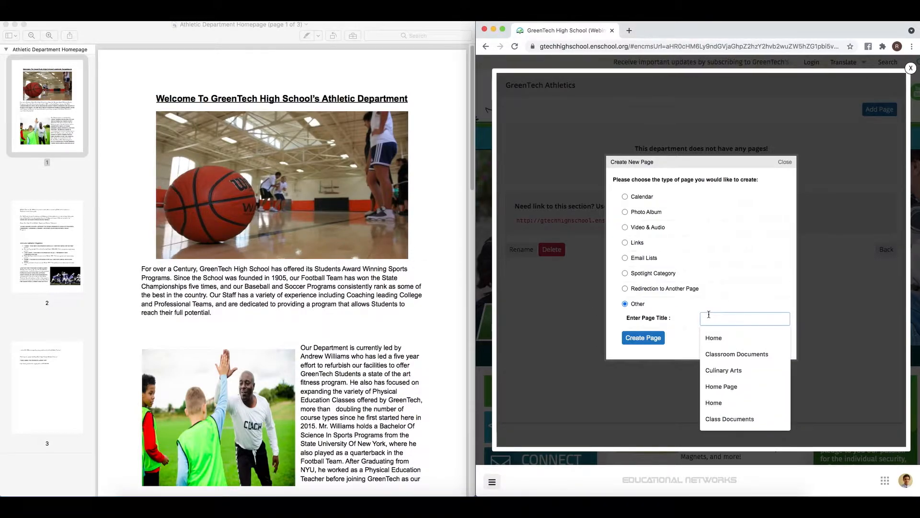
pyautogui.write('Home')
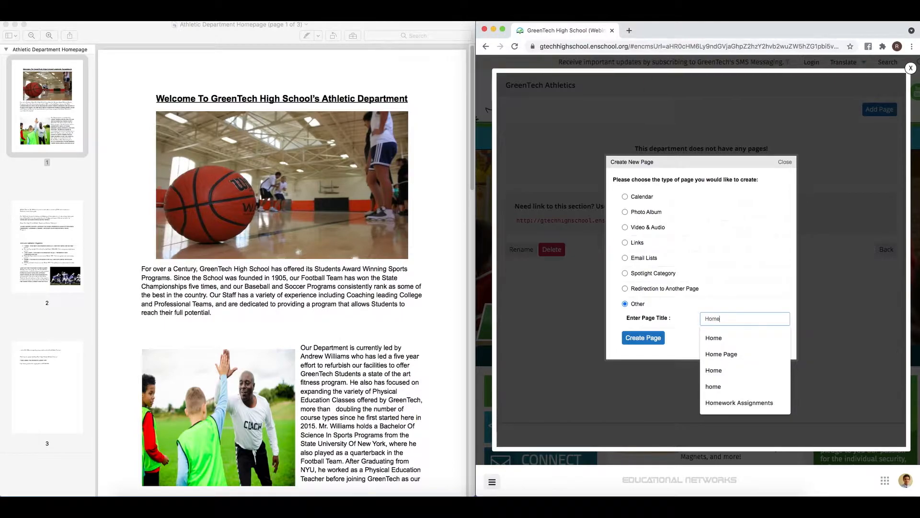
pyautogui.click(658, 339)
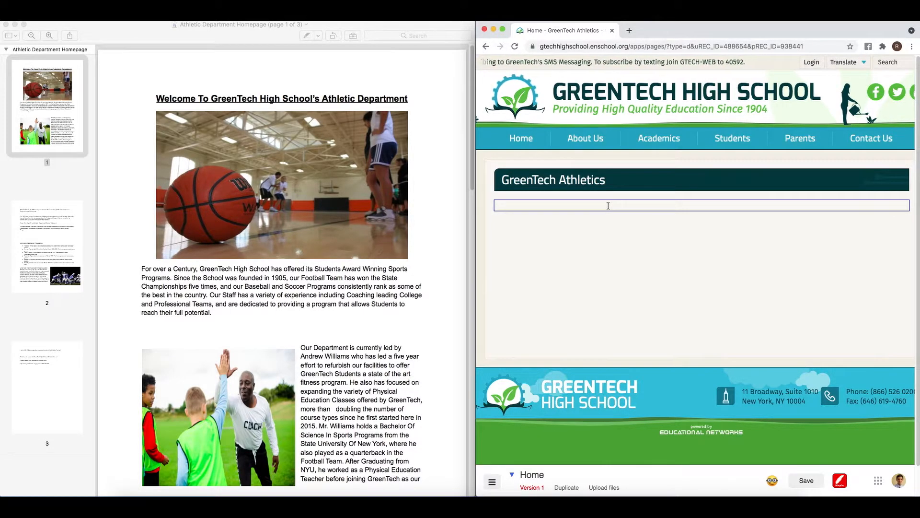
# - Choose Insert Below on the page's empty content block
pyautogui.rightClick(634, 206)
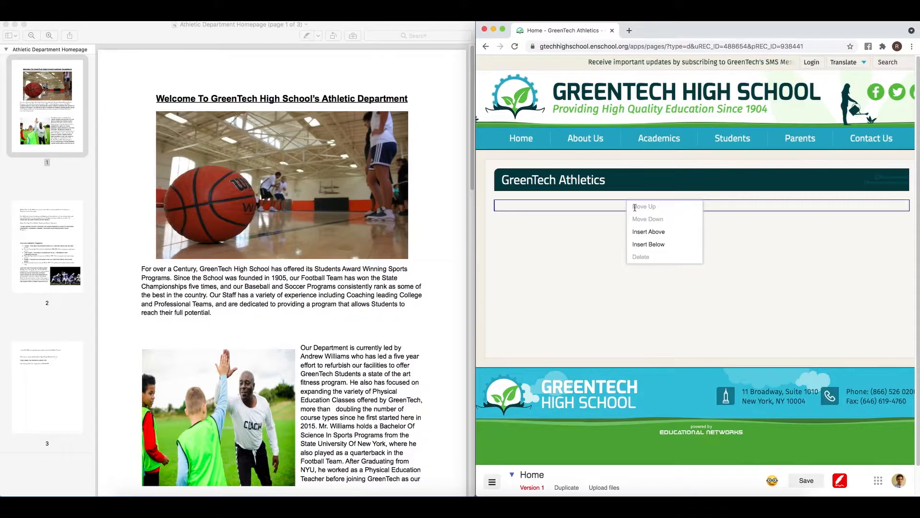
pyautogui.click(659, 245)
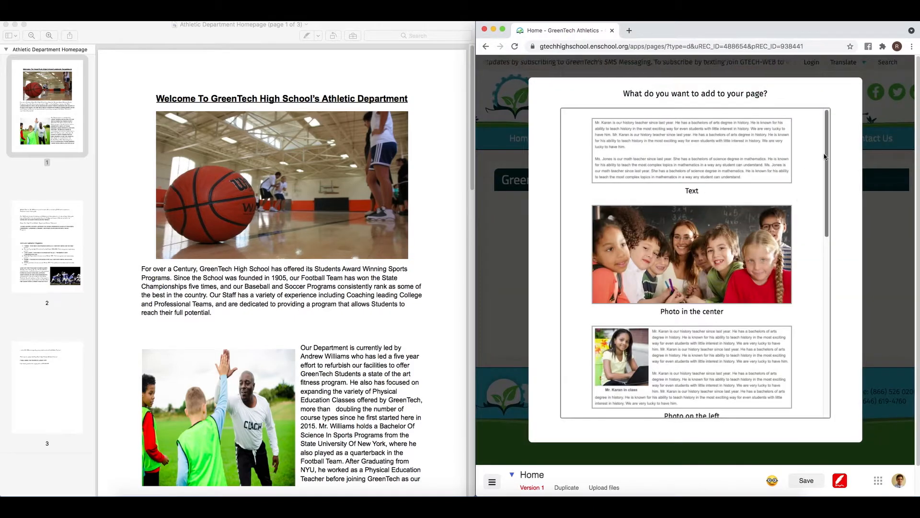
# - Close the block chooser without adding a block, then select the athletics PDF's first paragraph
pyautogui.moveTo(827, 157); pyautogui.dragTo(817, 335)
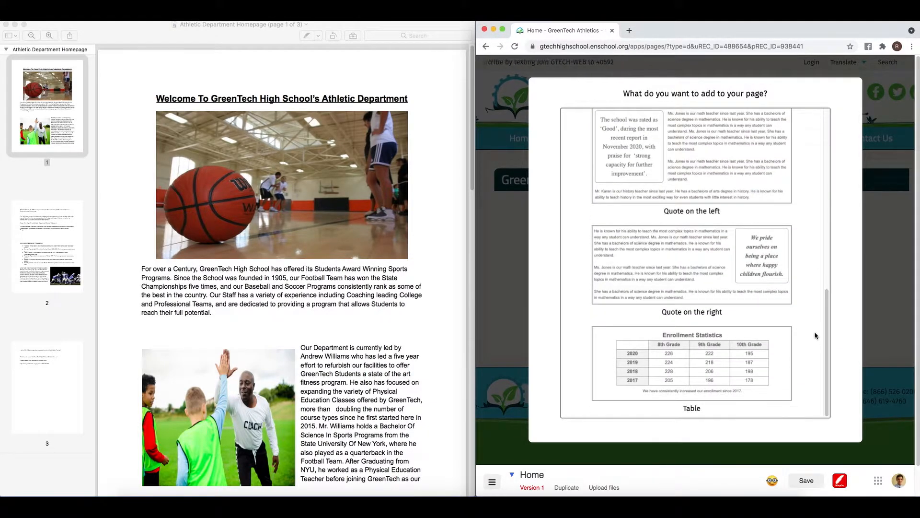
pyautogui.click(878, 203)
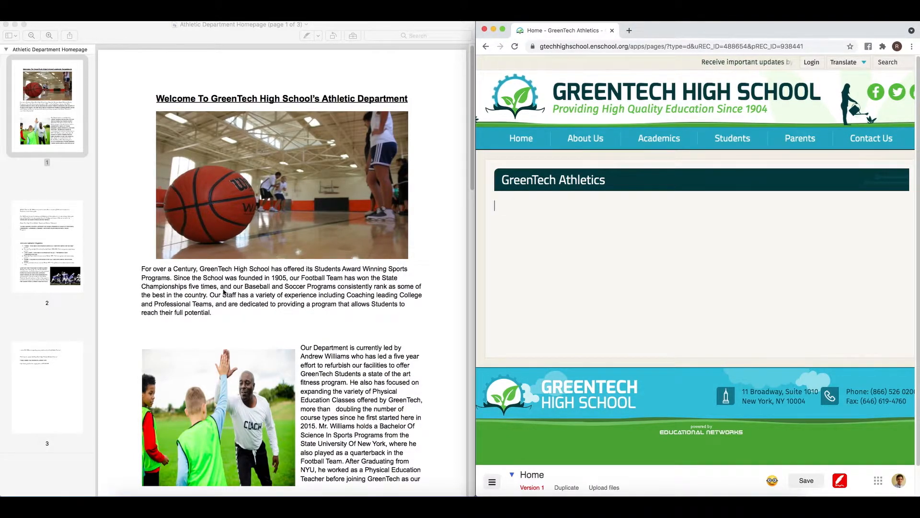
pyautogui.click(216, 305)
pyautogui.moveTo(219, 313); pyautogui.dragTo(142, 265)
# - Copy the PDF's opening 'For over a Century…' paragraph and paste it into the empty text block
pyautogui.rightClick(142, 265)
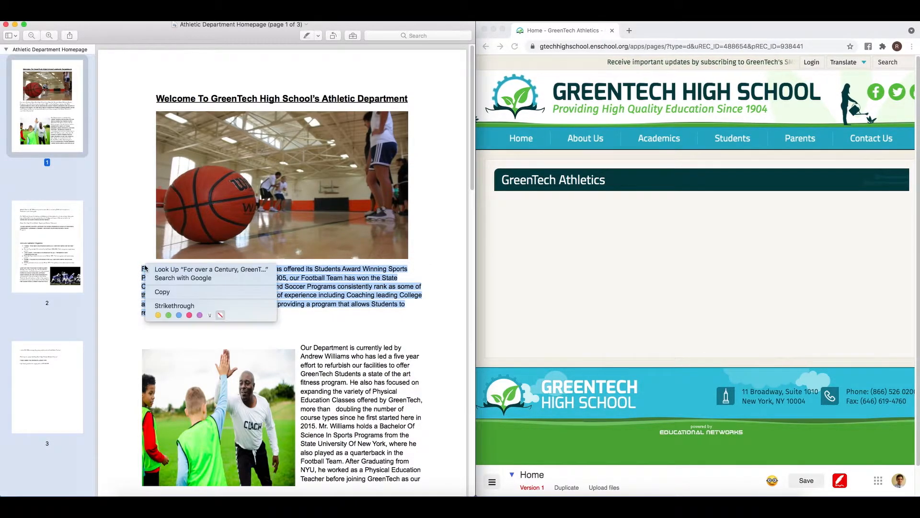
pyautogui.click(169, 292)
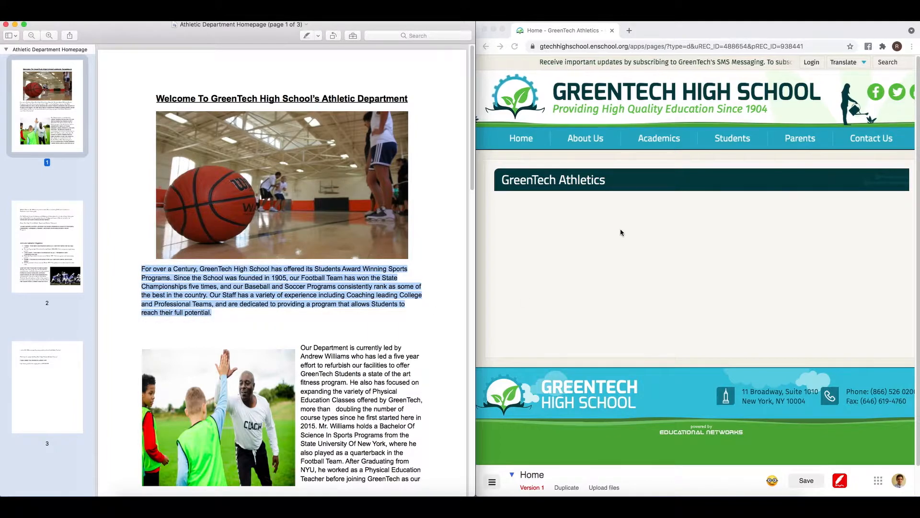
pyautogui.click(622, 232)
pyautogui.click(587, 204)
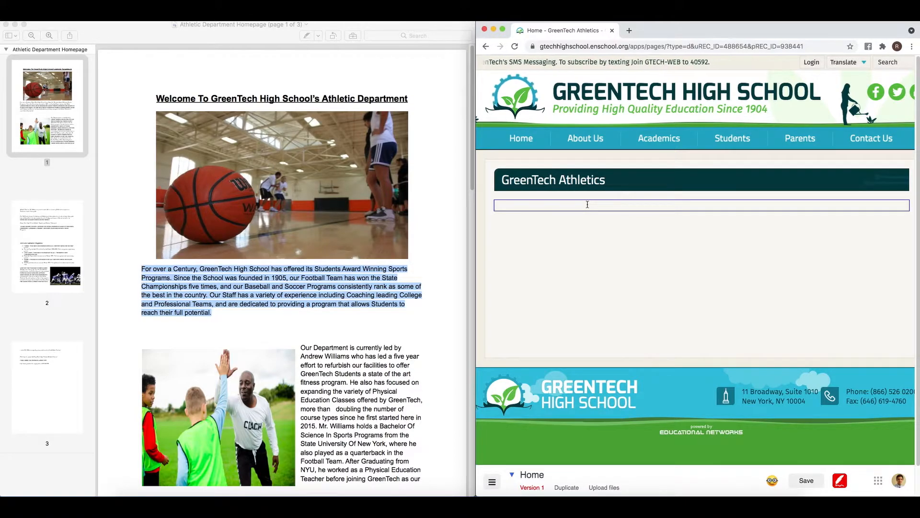
pyautogui.press('super+v')
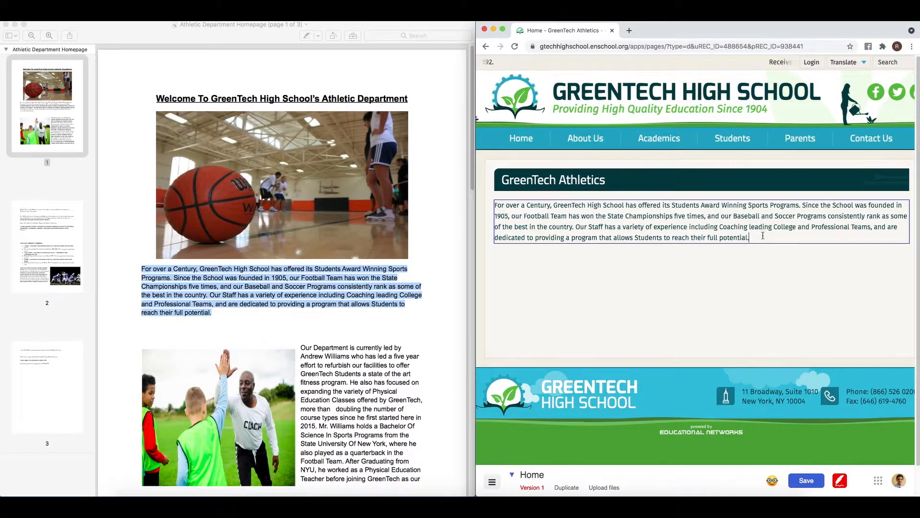
# - Add an empty line above the pasted paragraph, leaving its text style unchanged
pyautogui.moveTo(762, 235); pyautogui.dragTo(501, 201)
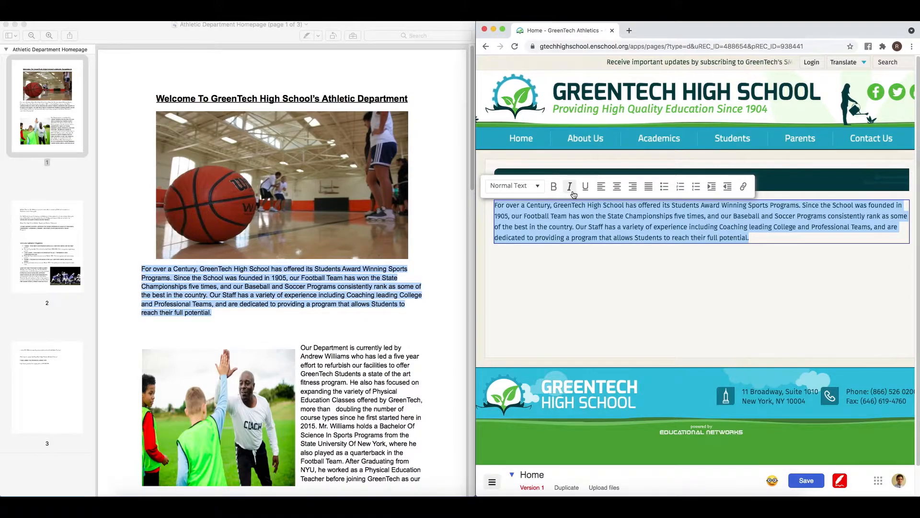
pyautogui.click(539, 186)
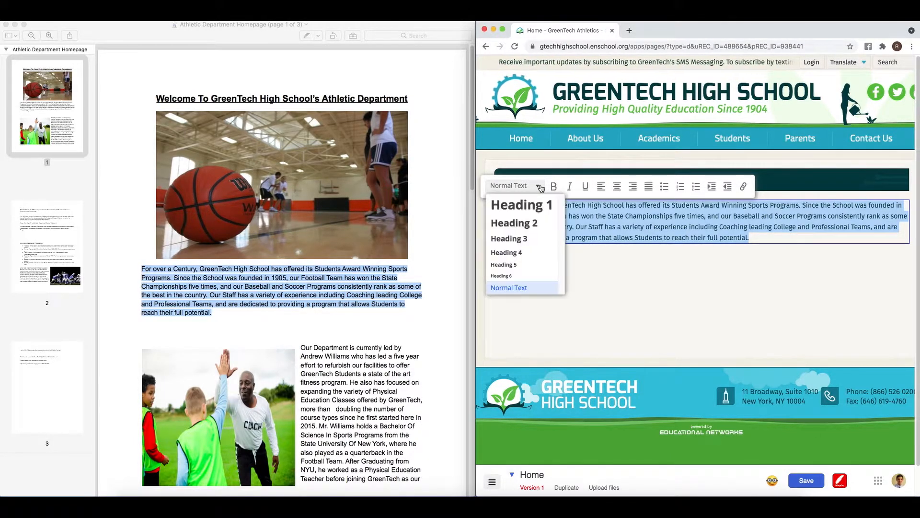
pyautogui.click(802, 236)
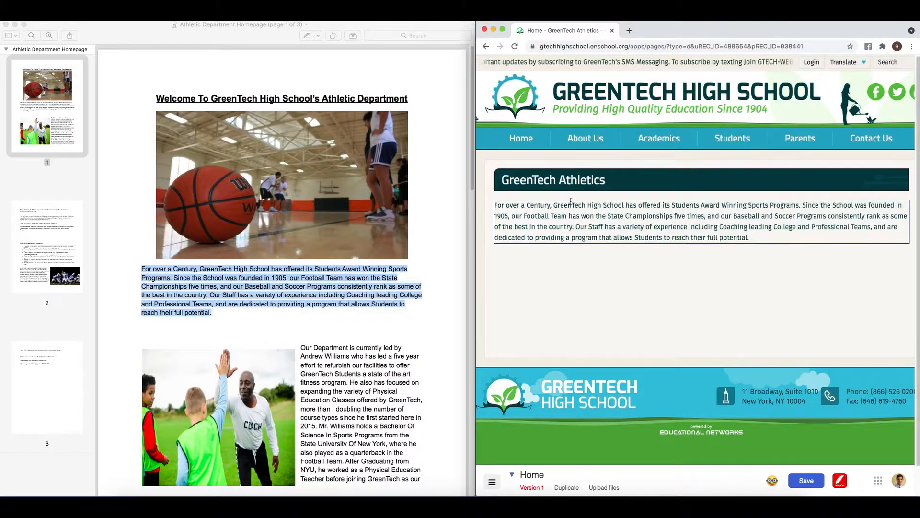
pyautogui.click(495, 205)
pyautogui.press('Return')
pyautogui.press('Return')
# - Type 'Welcome!' on the empty top line and format it as Heading 1
pyautogui.click(507, 204)
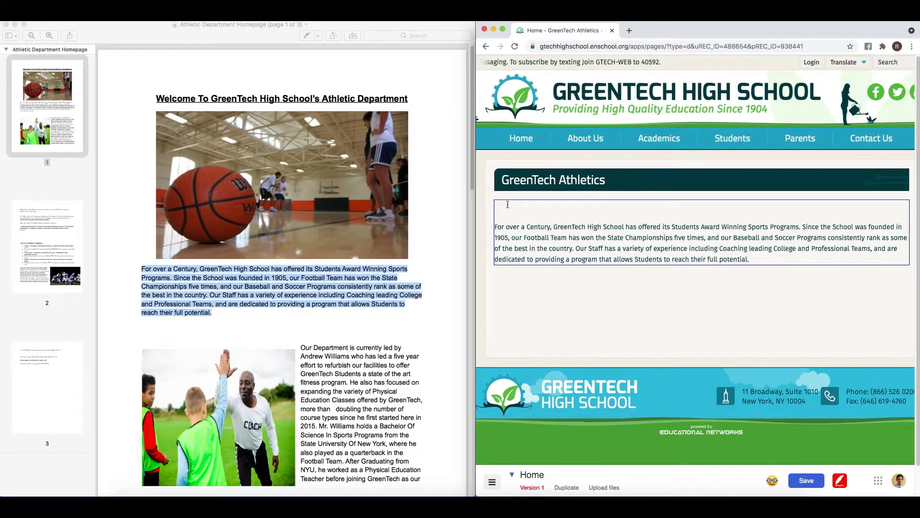
pyautogui.write('Welcome')
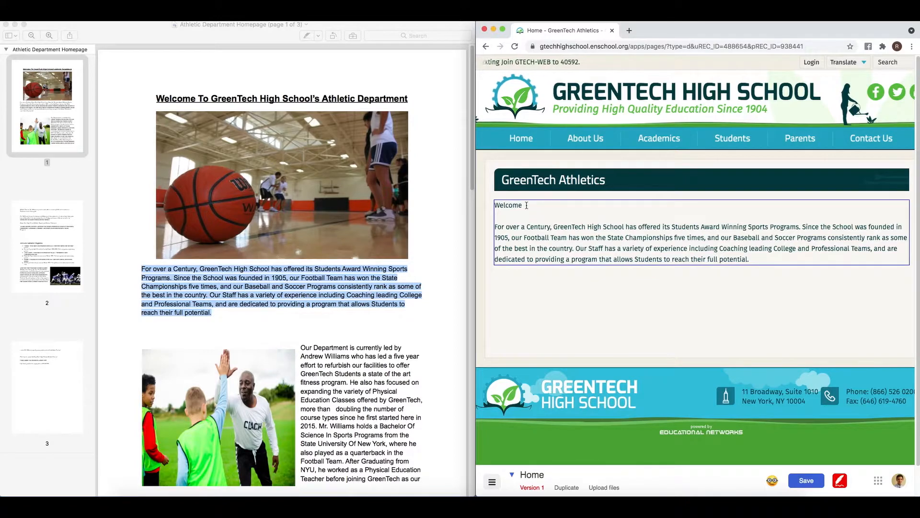
pyautogui.moveTo(526, 205); pyautogui.dragTo(492, 205)
pyautogui.click(516, 185)
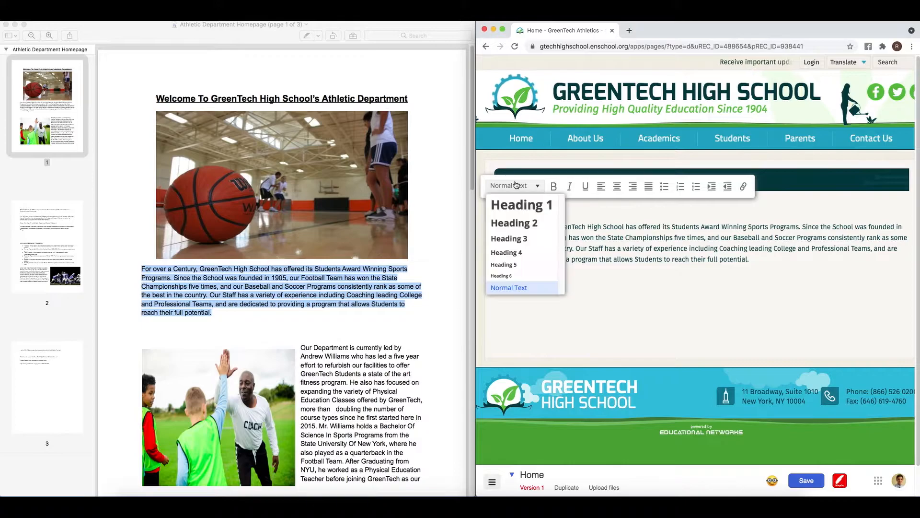
pyautogui.click(533, 206)
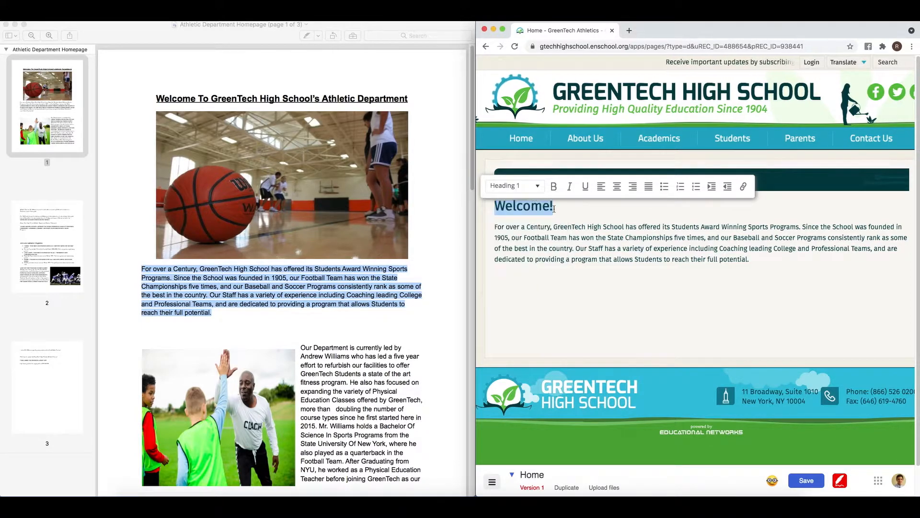
pyautogui.click(759, 256)
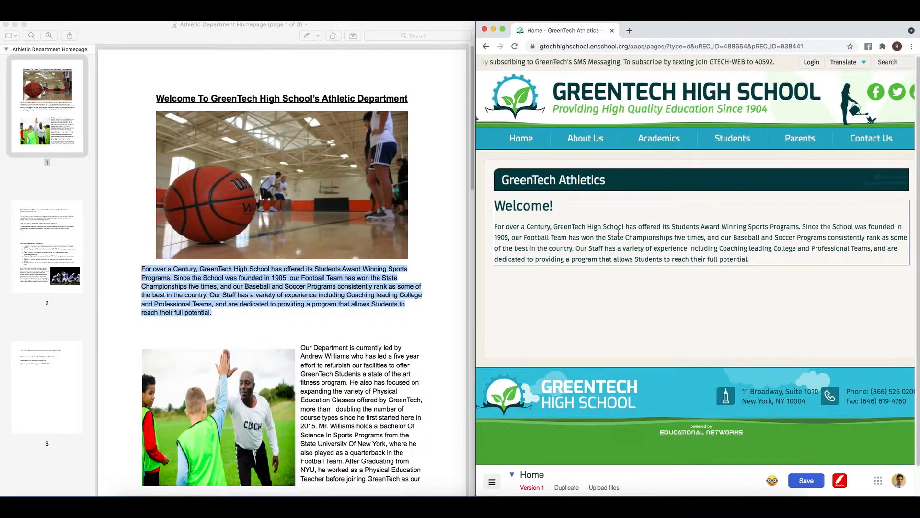
# - Insert a 'Photo in the center' block below the Welcome paragraph
pyautogui.rightClick(762, 255)
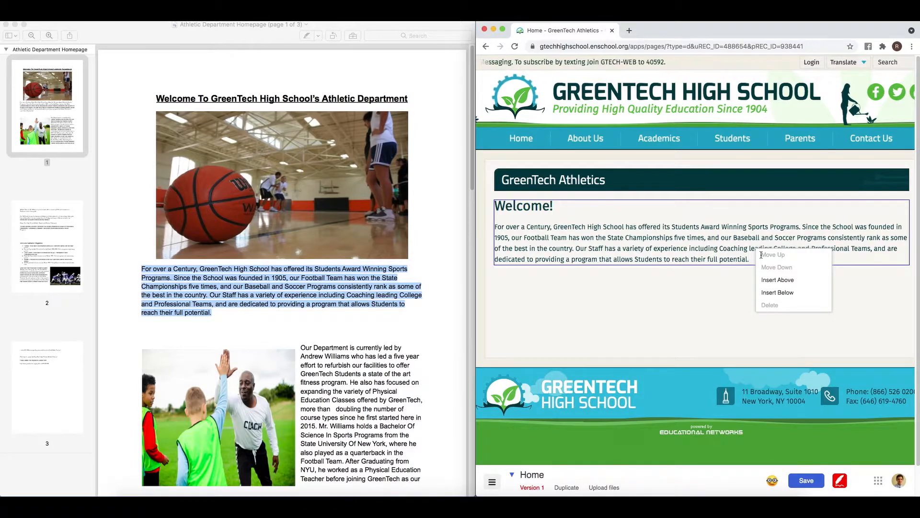
pyautogui.click(784, 294)
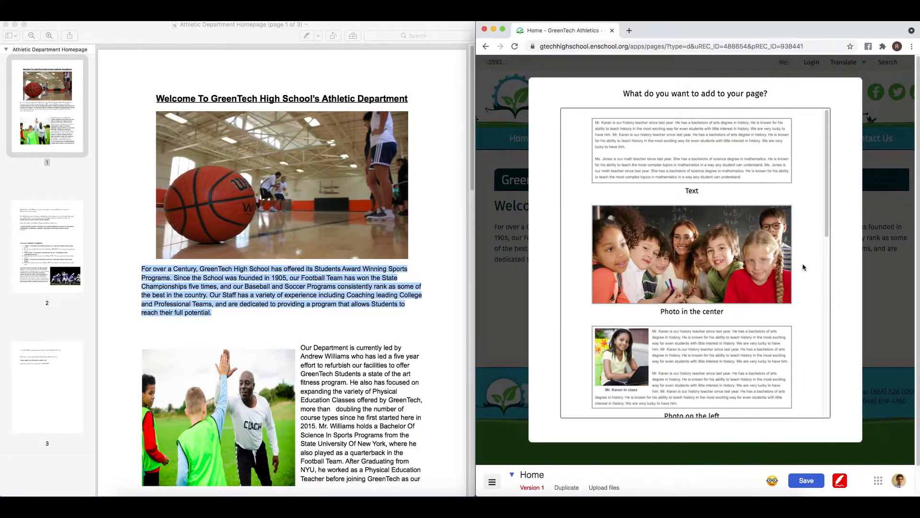
pyautogui.click(742, 218)
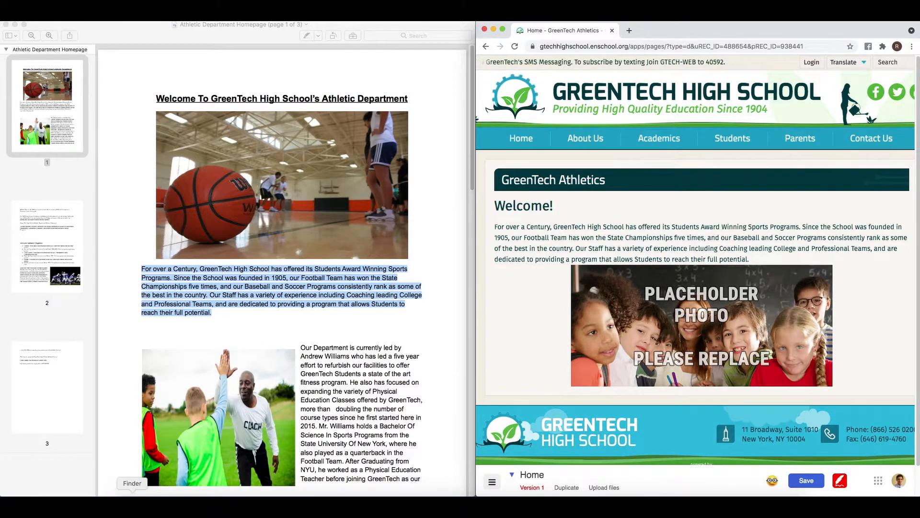
# - Replace the placeholder image with School Gym.jpeg from Documents > Photos 2021
pyautogui.click(133, 506)
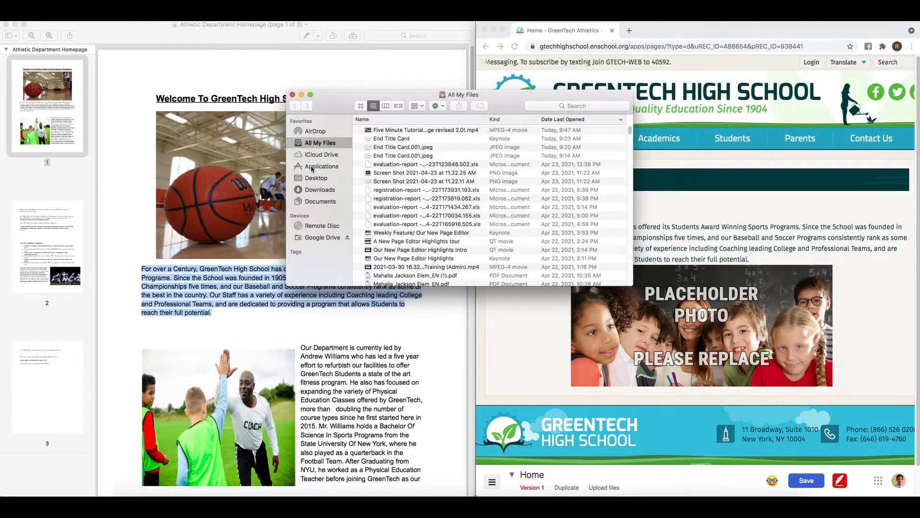
pyautogui.click(325, 202)
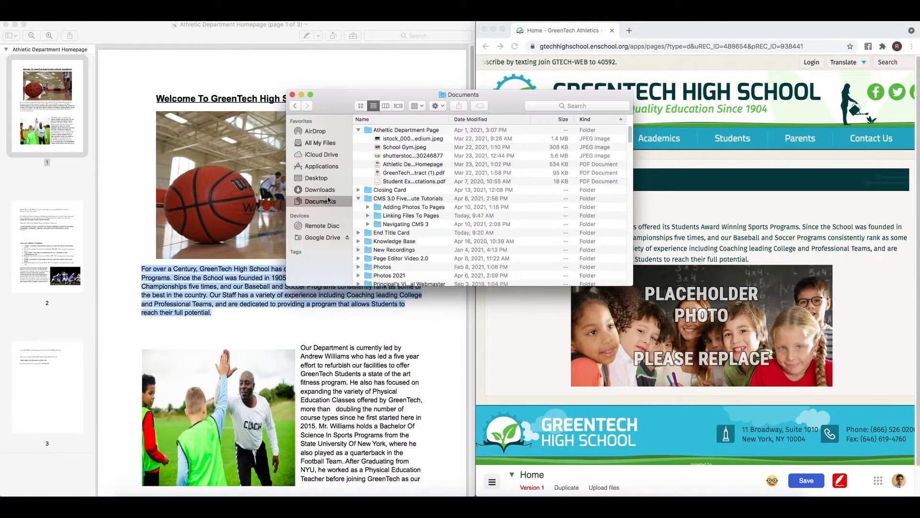
pyautogui.doubleClick(398, 275)
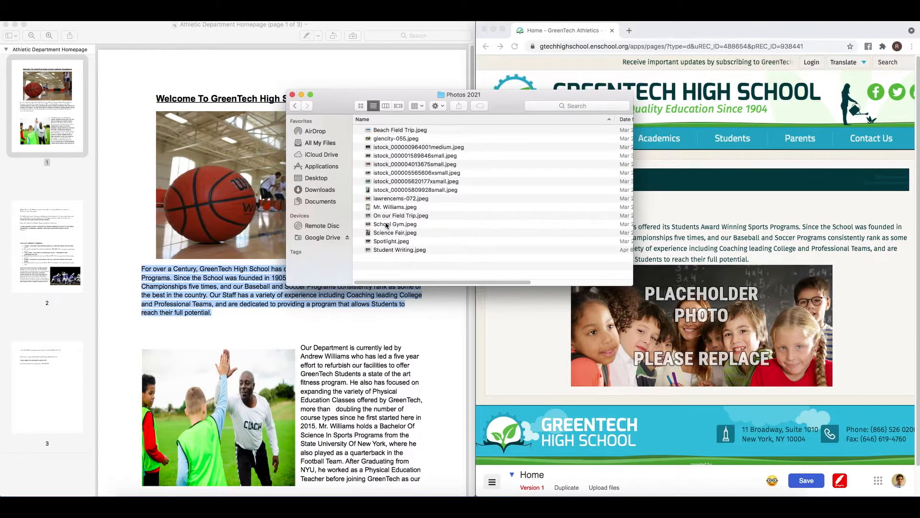
pyautogui.moveTo(386, 225); pyautogui.dragTo(704, 300)
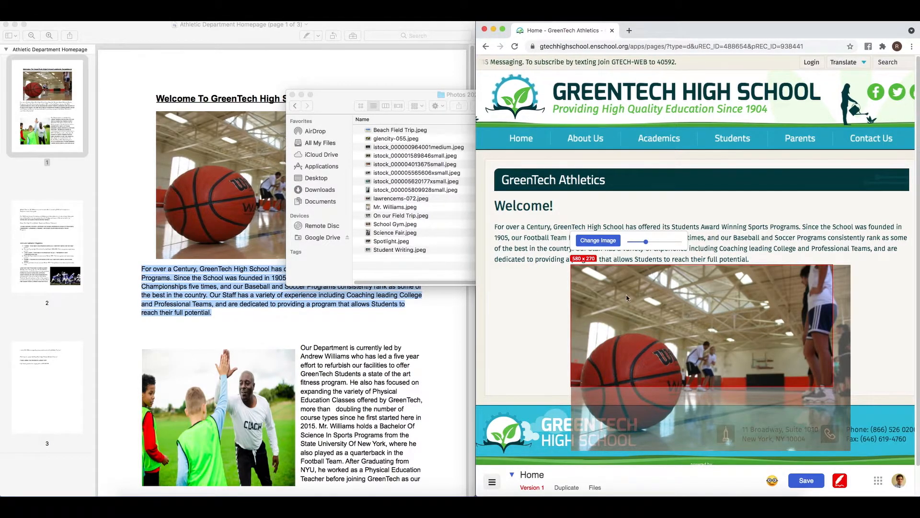
# - Shift the basketball photo upward in its frame and add a little space above it
pyautogui.moveTo(627, 298); pyautogui.dragTo(657, 258)
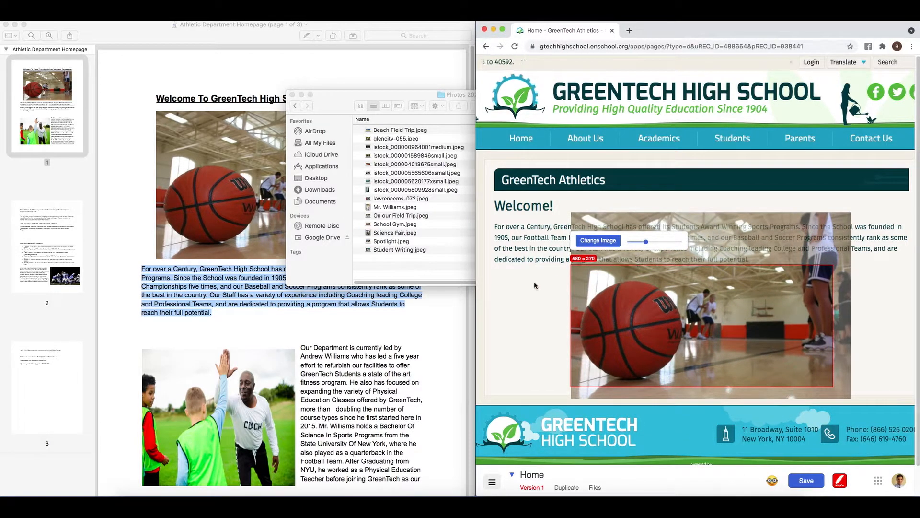
pyautogui.click(549, 274)
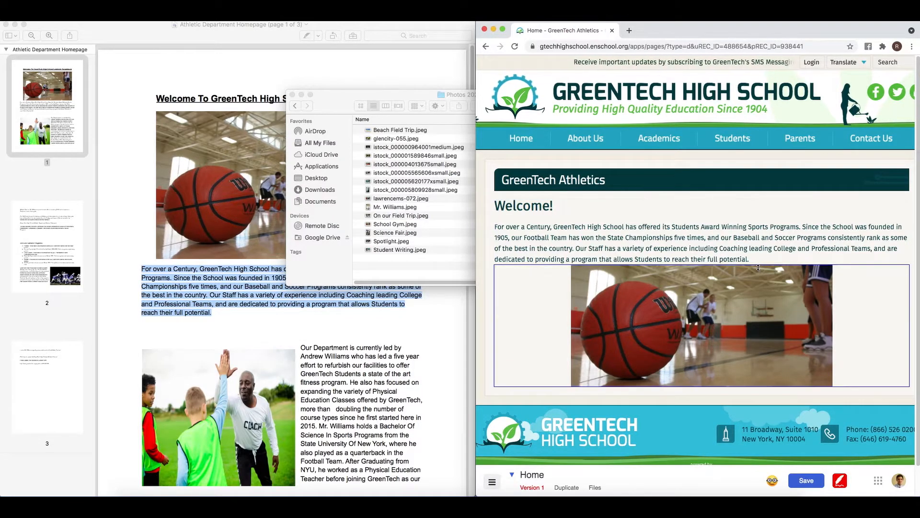
pyautogui.moveTo(757, 267); pyautogui.dragTo(755, 274)
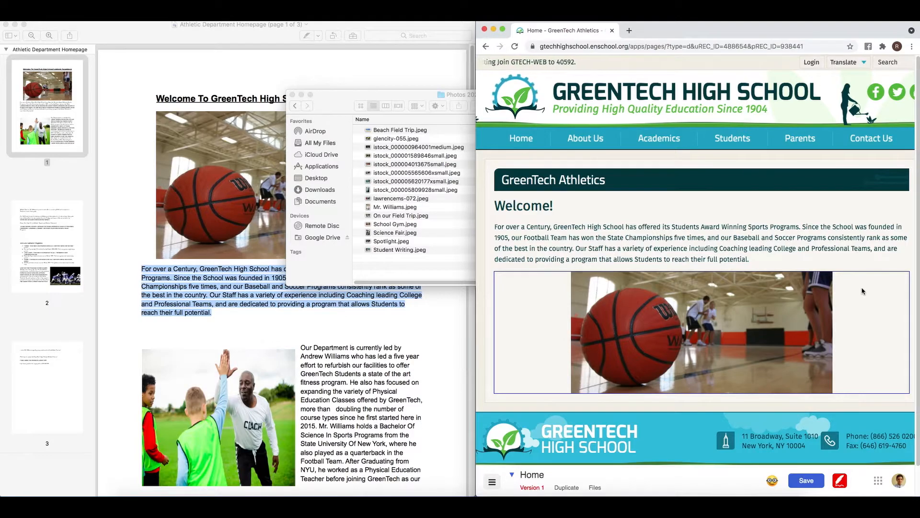
# - Set the basketball photo's accessibility alt text to 'Our Students playing Basketball in the Gym'
pyautogui.click(292, 95)
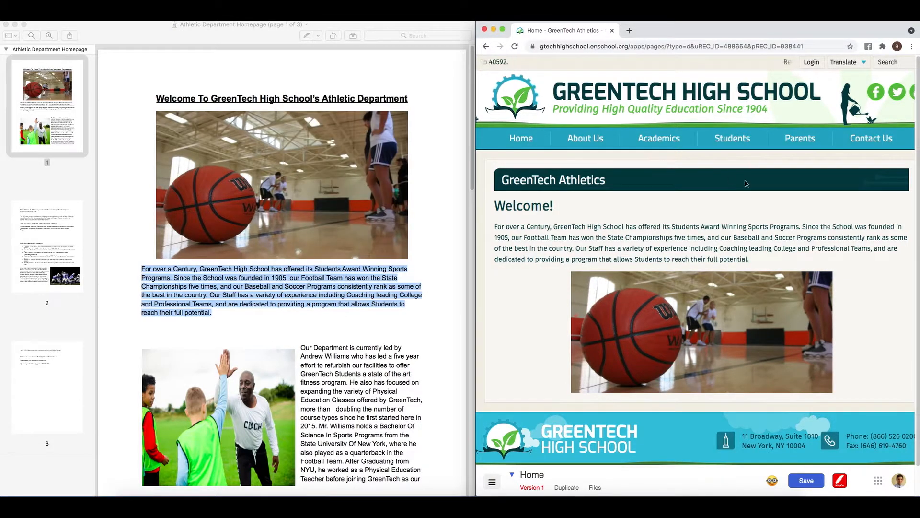
pyautogui.click(737, 287)
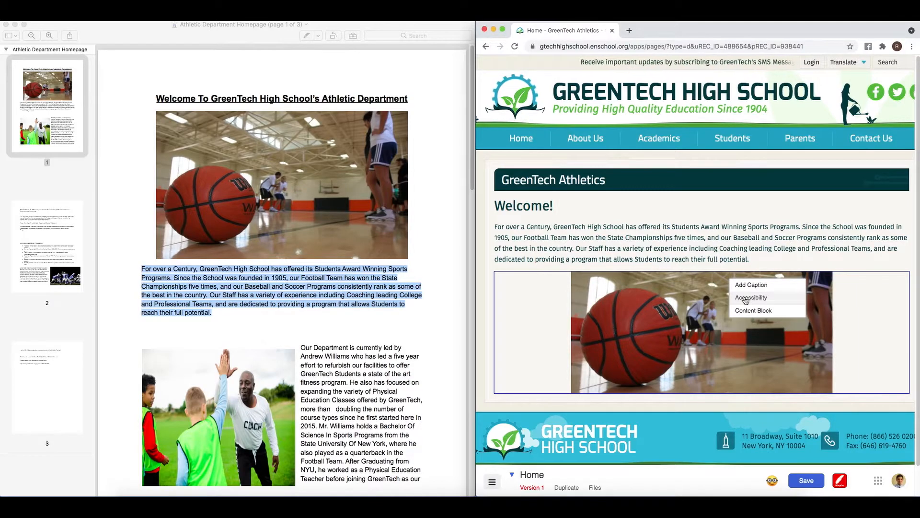
pyautogui.click(746, 298)
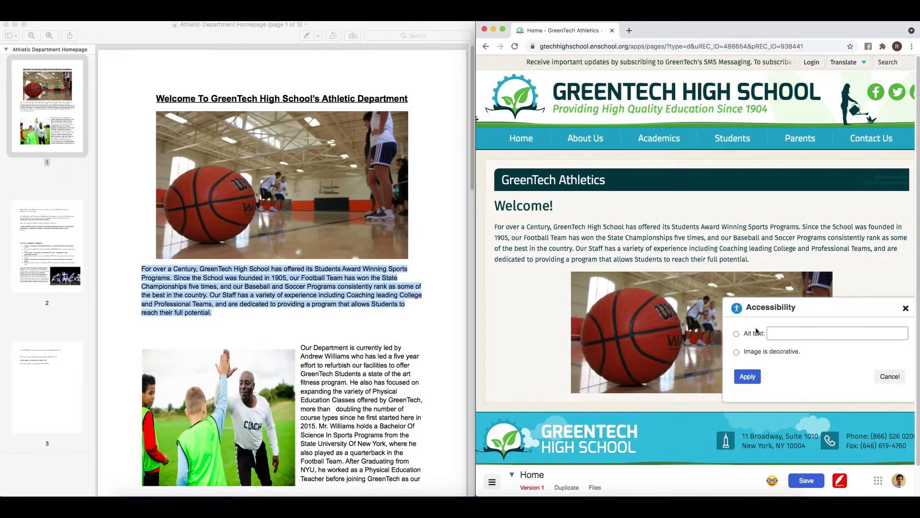
pyautogui.click(736, 335)
pyautogui.click(770, 332)
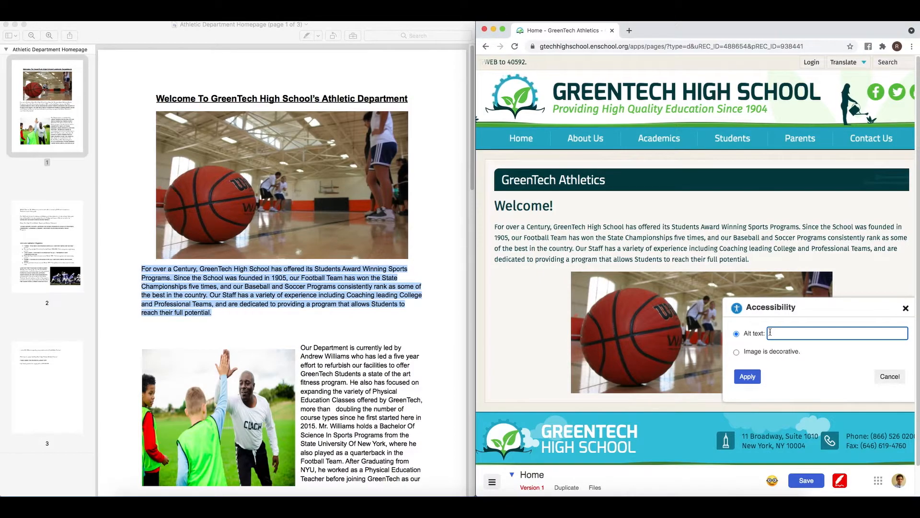
pyautogui.write('Our Students playing ')
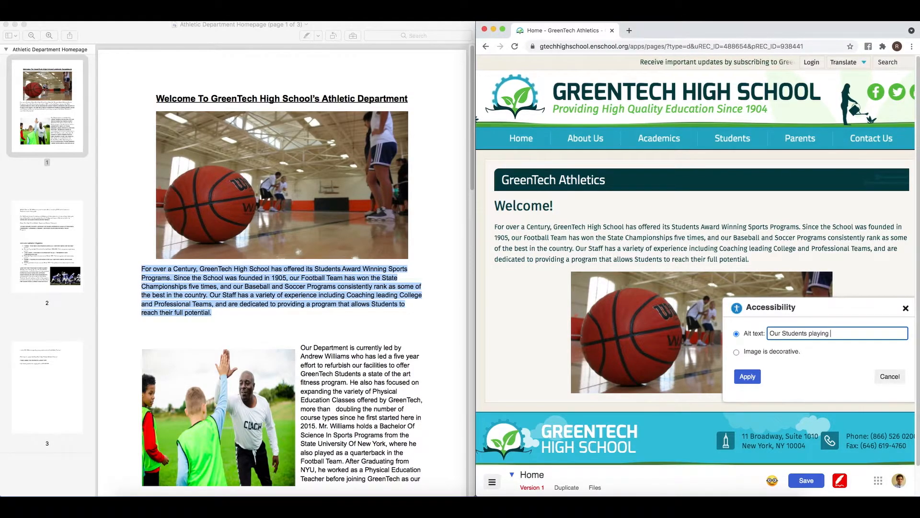
pyautogui.write('Basketball')
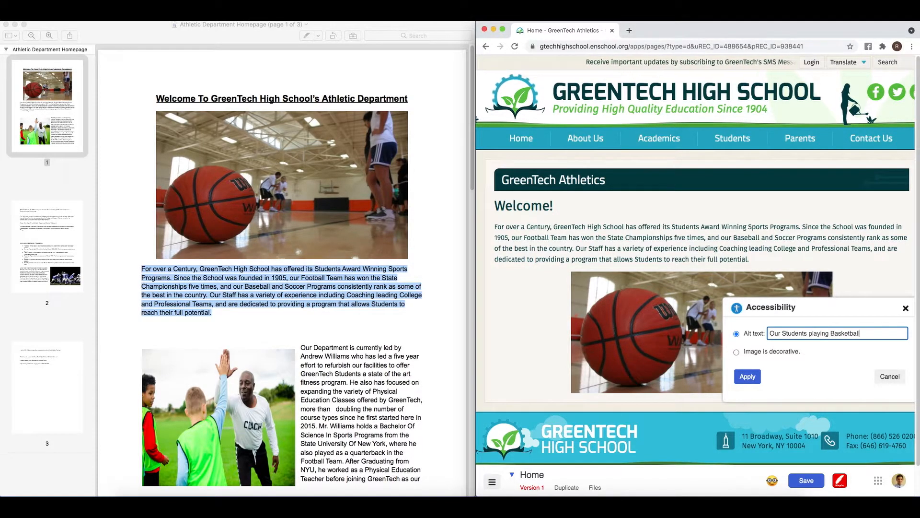
pyautogui.write(' in the Gym')
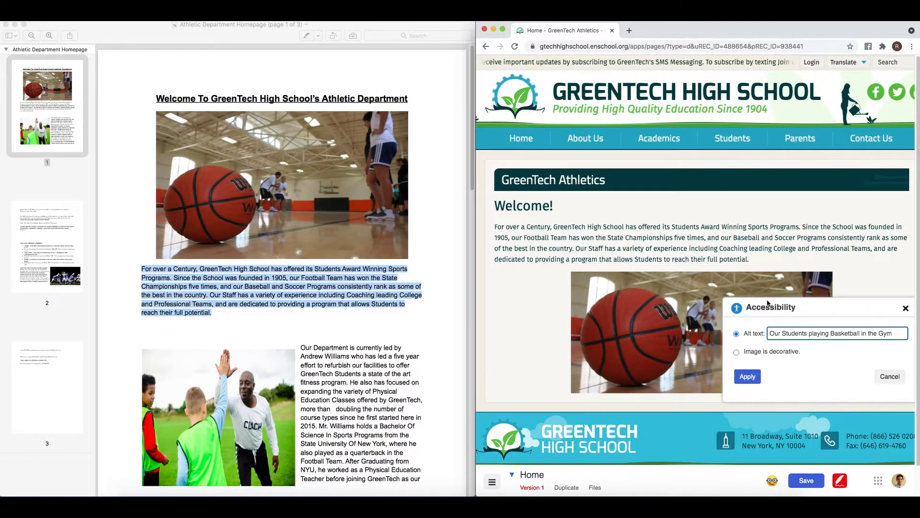
pyautogui.click(749, 378)
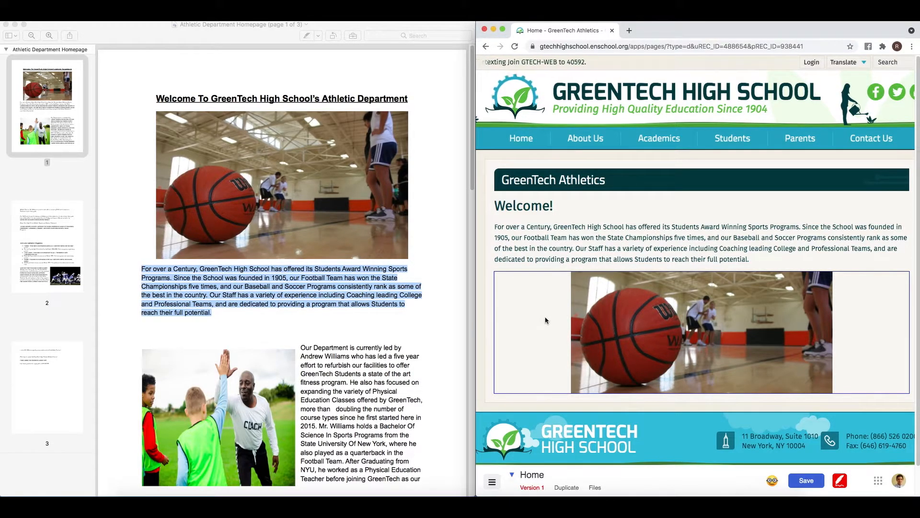
# - Insert a 'Photo on the left' layout block directly below the basketball photo
pyautogui.click(636, 205)
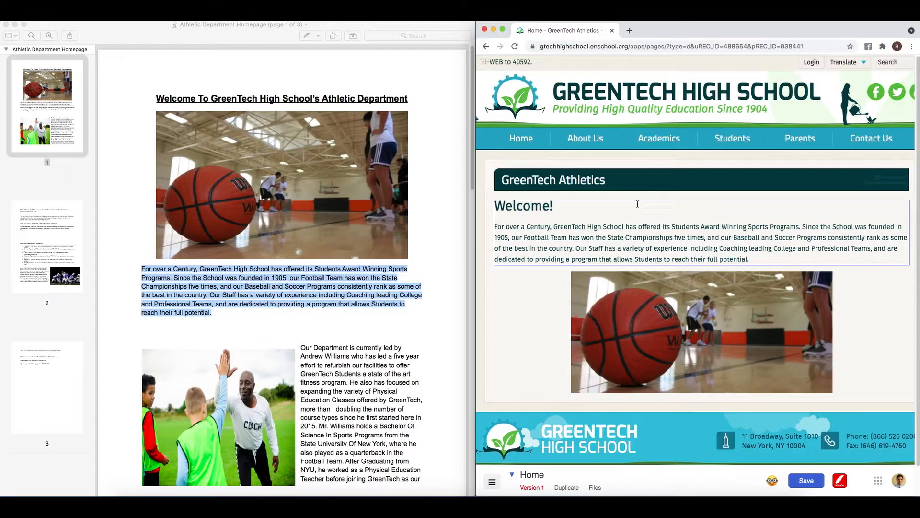
pyautogui.moveTo(469, 173); pyautogui.dragTo(450, 278)
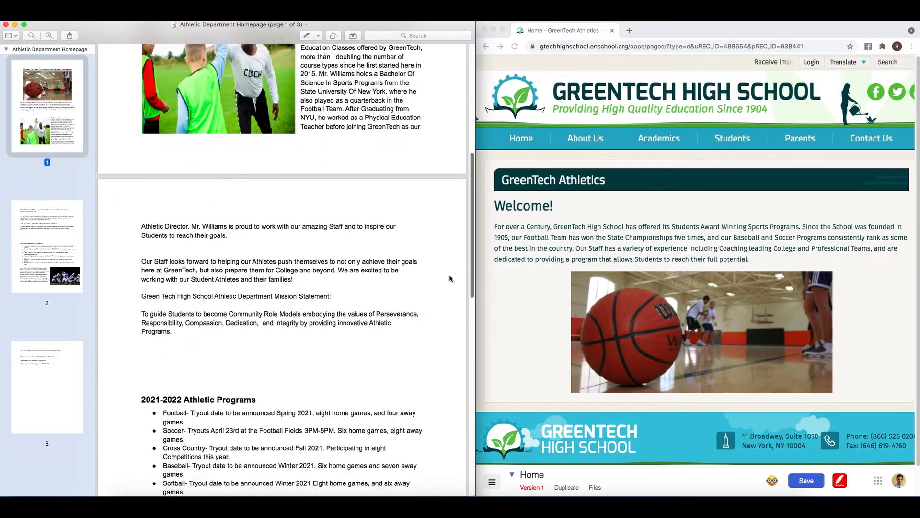
pyautogui.scroll(-10, 451, 278)
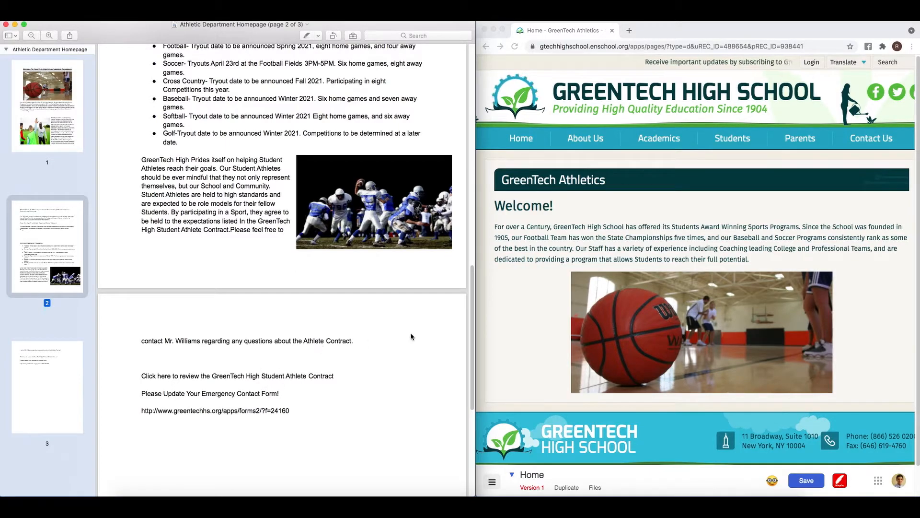
pyautogui.click(557, 297)
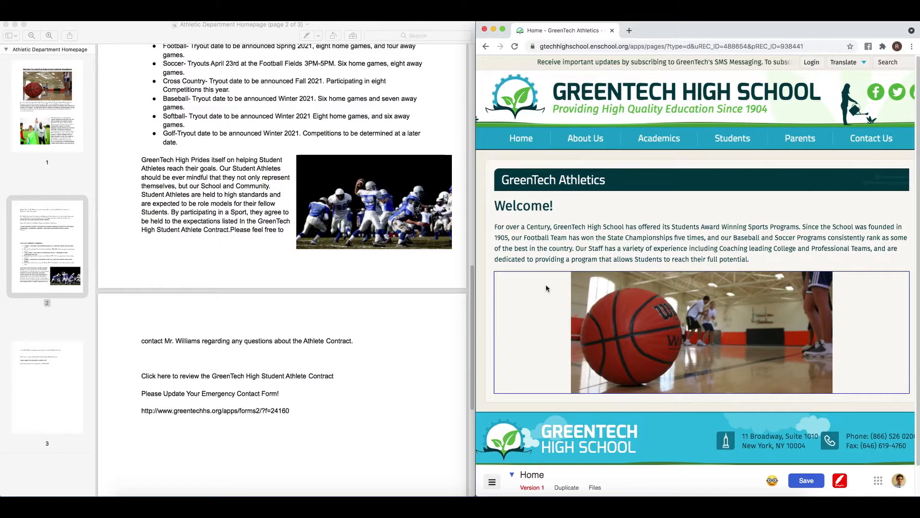
pyautogui.rightClick(549, 289)
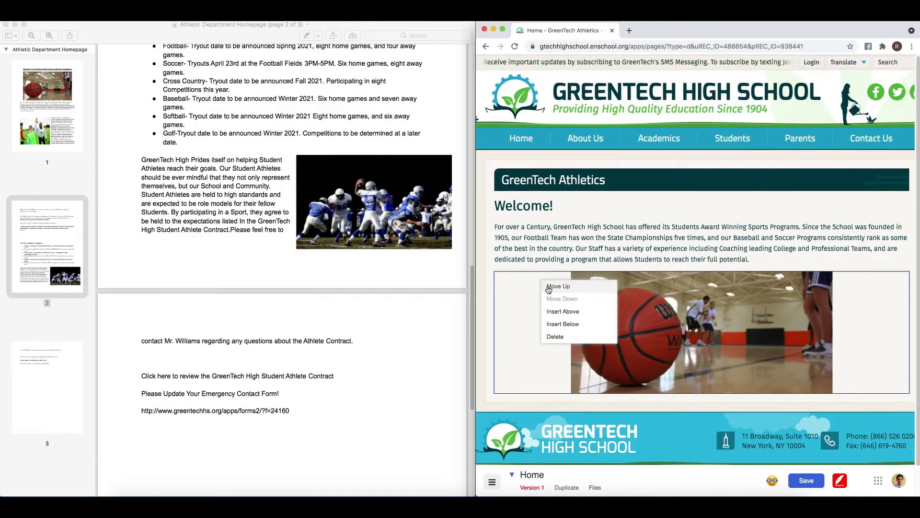
pyautogui.click(567, 324)
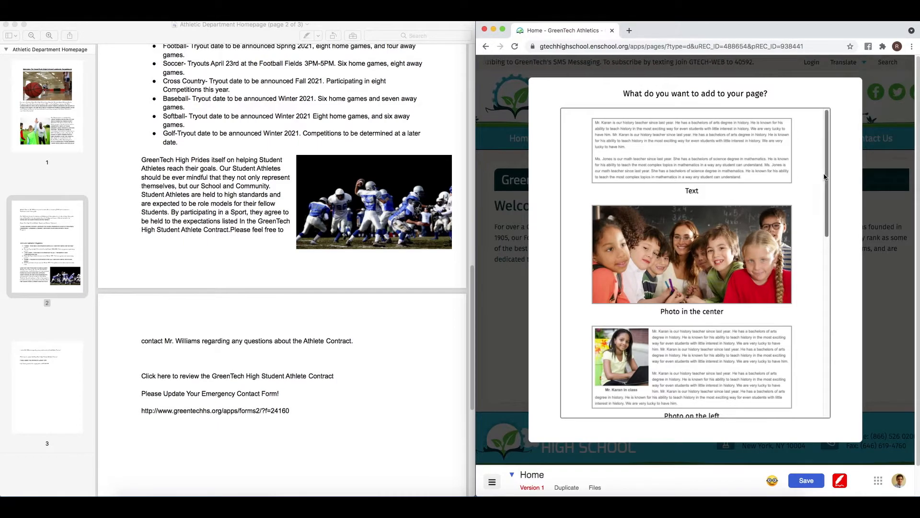
pyautogui.moveTo(826, 176); pyautogui.dragTo(839, 239)
pyautogui.click(761, 229)
pyautogui.click(764, 208)
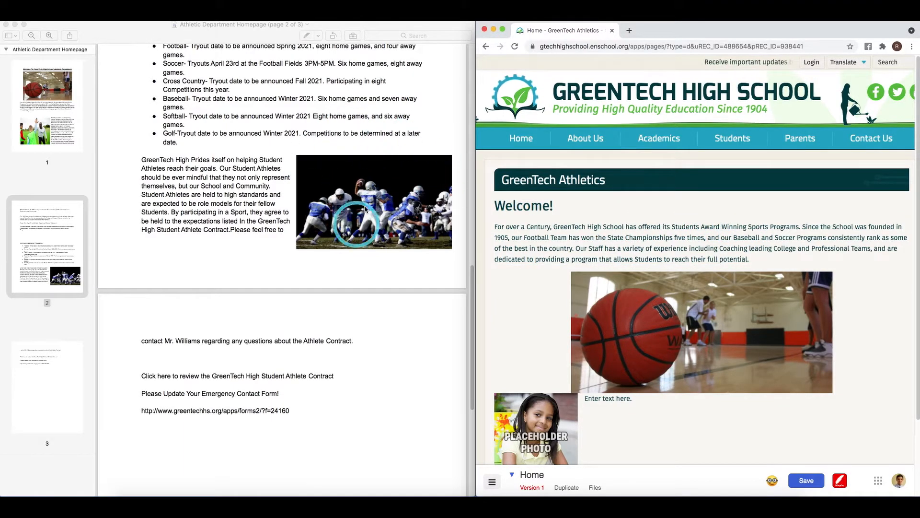
# - Drop the football stock photo from Documents > Athletic Department Page onto the new placeholder
pyautogui.click(127, 495)
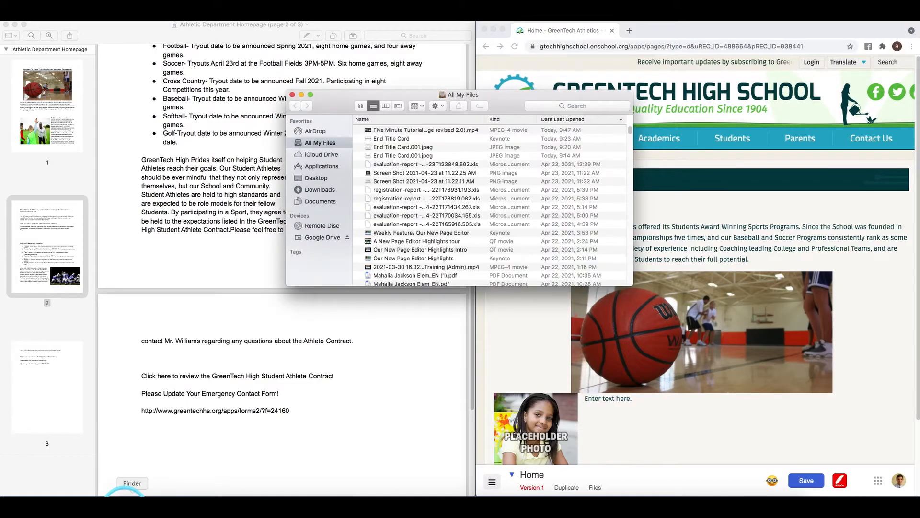
pyautogui.click(332, 202)
pyautogui.click(418, 130)
pyautogui.doubleClick(418, 130)
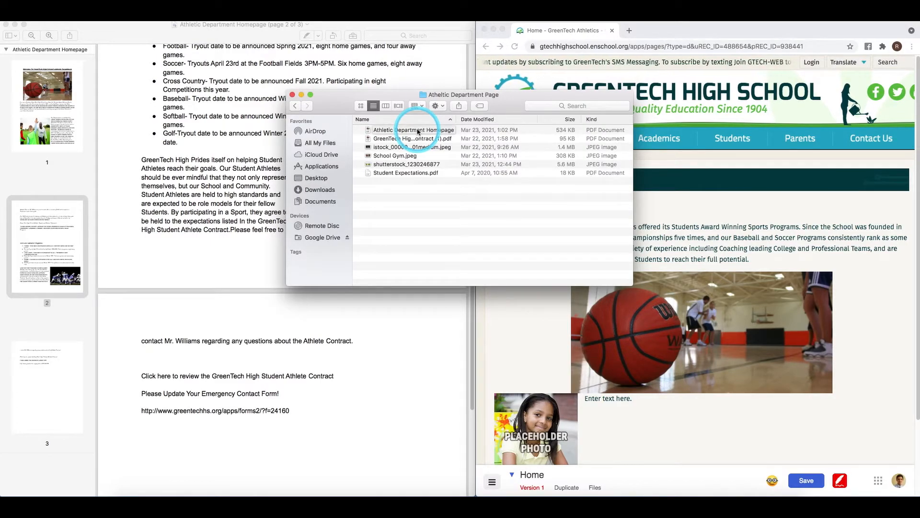
pyautogui.click(384, 147)
pyautogui.moveTo(384, 147); pyautogui.dragTo(549, 417)
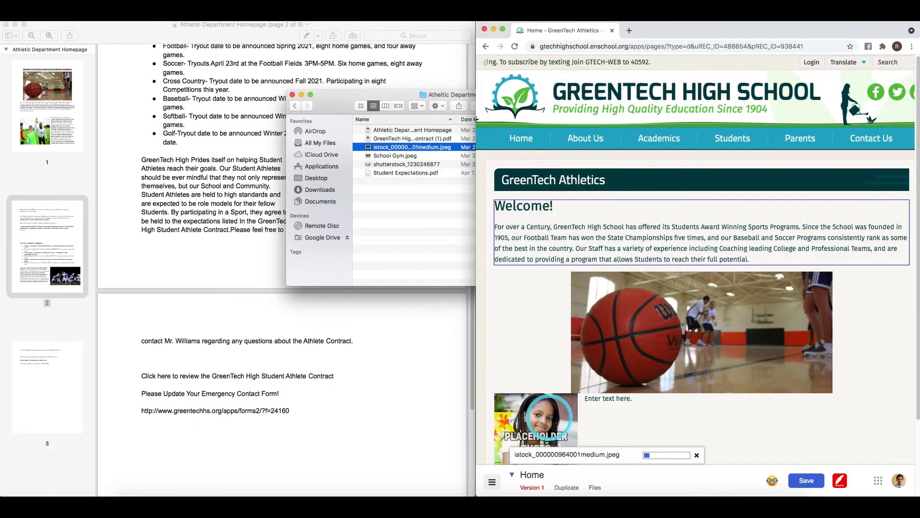
# - Widen the football photo to 360 x 230 and add space above its block
pyautogui.click(518, 330)
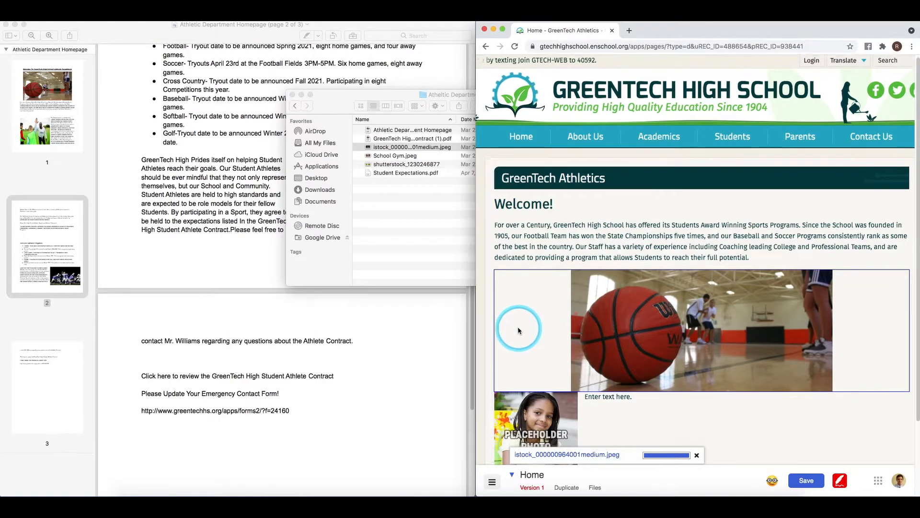
pyautogui.scroll(-3, 518, 330)
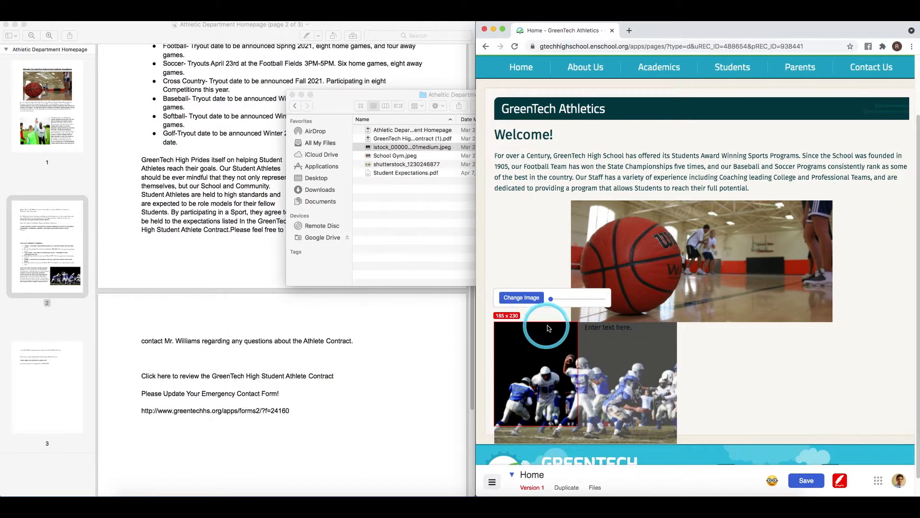
pyautogui.moveTo(577, 326); pyautogui.dragTo(656, 331)
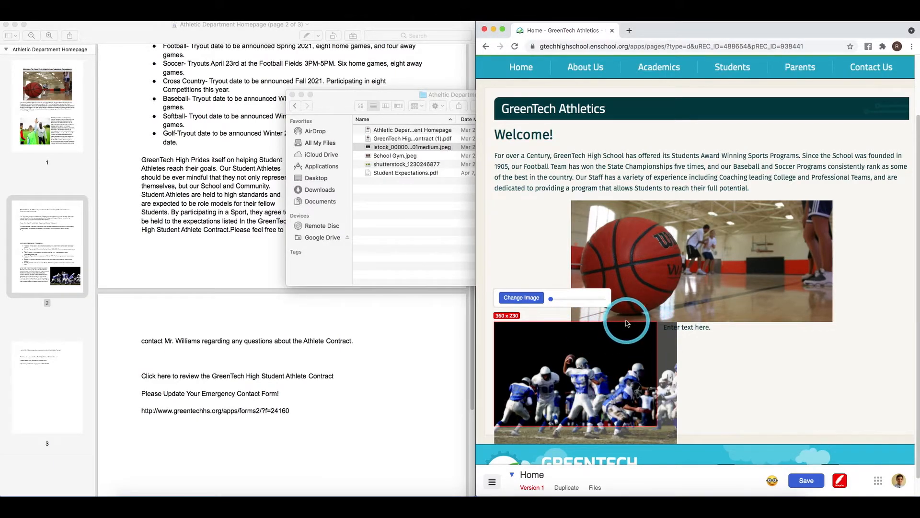
pyautogui.click(766, 343)
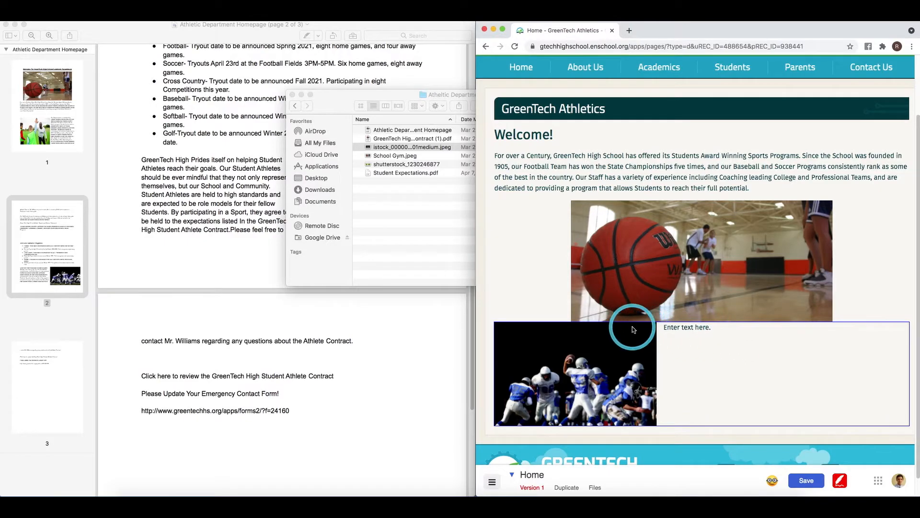
pyautogui.moveTo(630, 323); pyautogui.dragTo(631, 330)
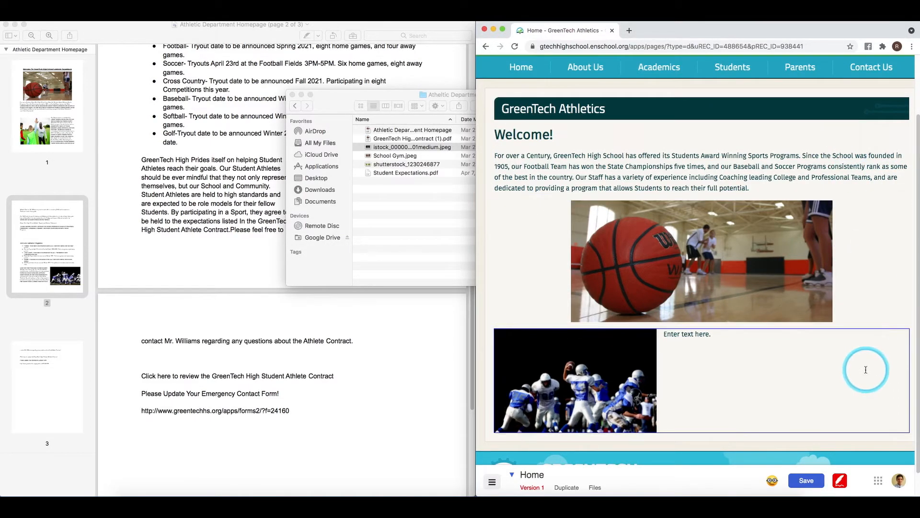
pyautogui.click(202, 237)
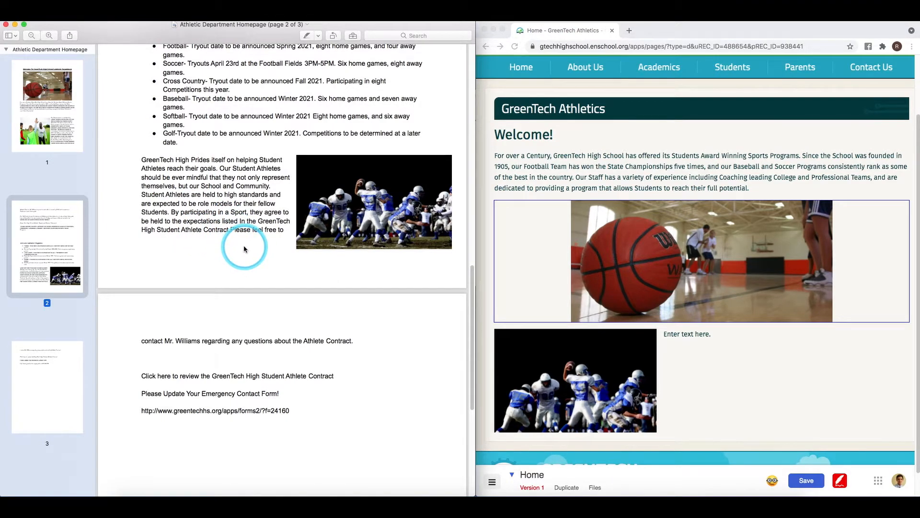
# - Copy the Student Athletes and contract paragraphs from the source PDF
pyautogui.moveTo(339, 379); pyautogui.dragTo(140, 161)
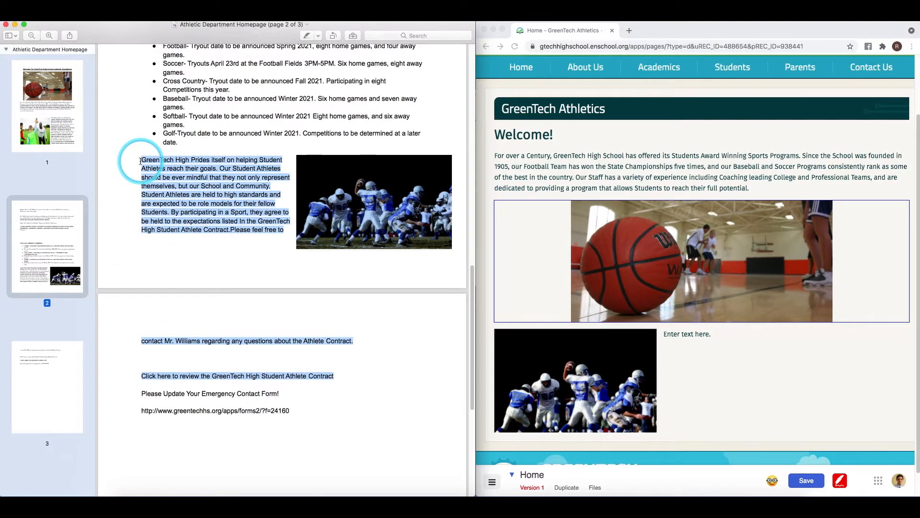
pyautogui.rightClick(162, 179)
pyautogui.click(215, 209)
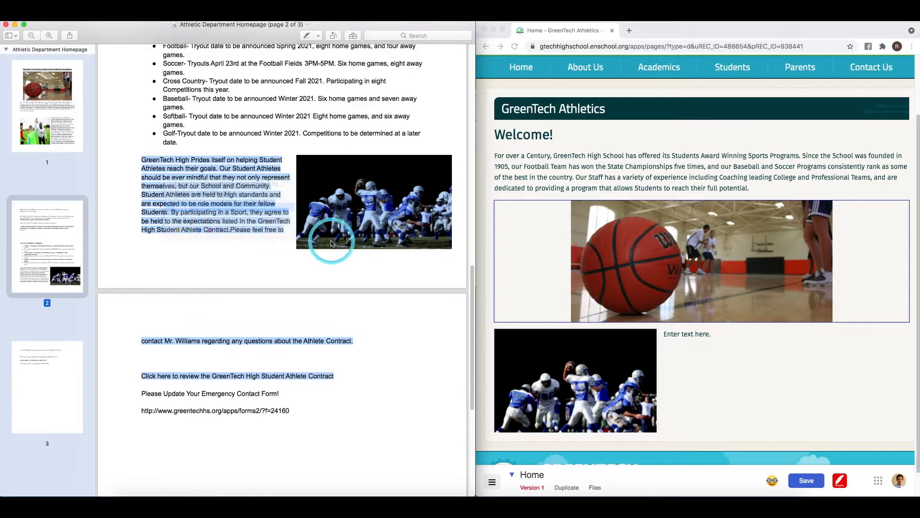
# - Replace the placeholder text beside the football photo with them, the 'Click here…' contract line on its own line
pyautogui.moveTo(741, 338); pyautogui.dragTo(665, 334)
pyautogui.press('BackSpace')
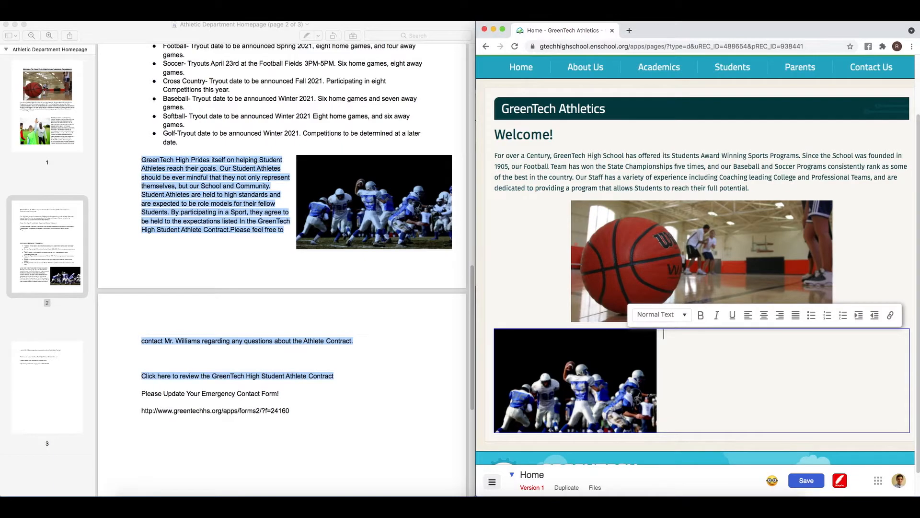
pyautogui.press('super+v')
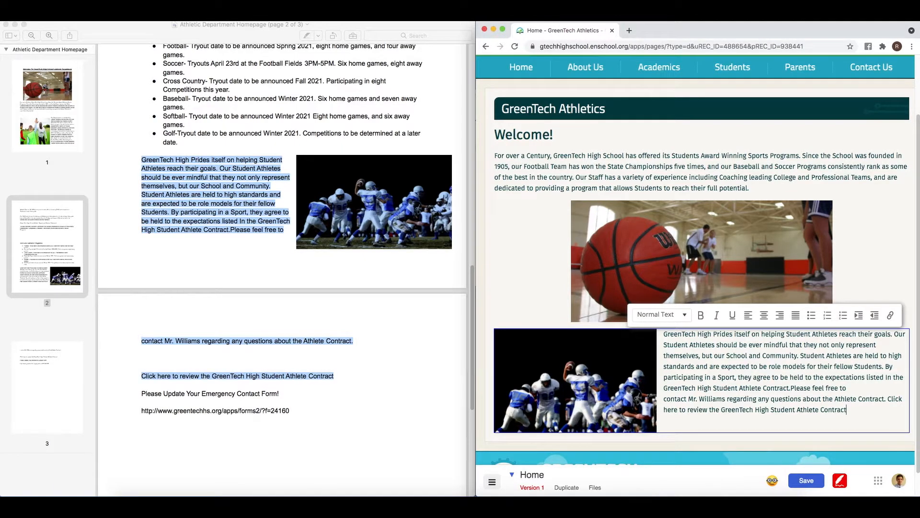
pyautogui.click(886, 399)
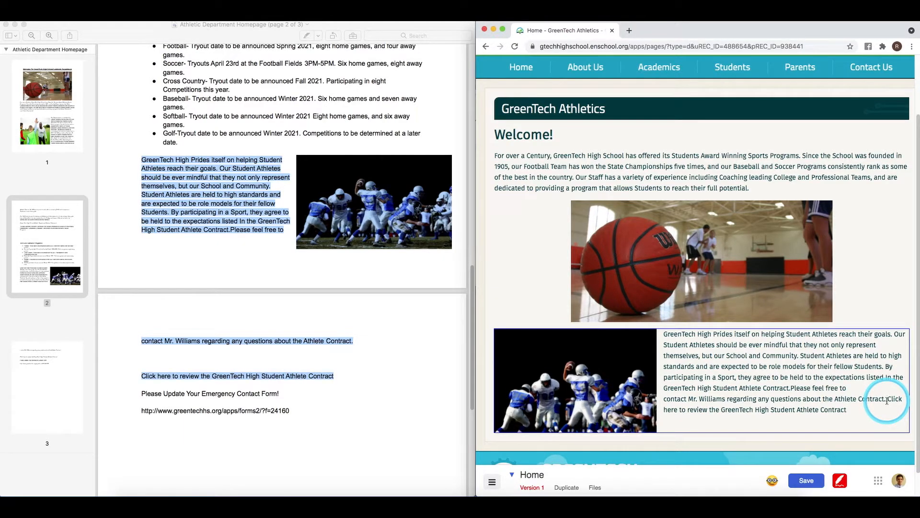
pyautogui.press('Return')
pyautogui.press('Return')
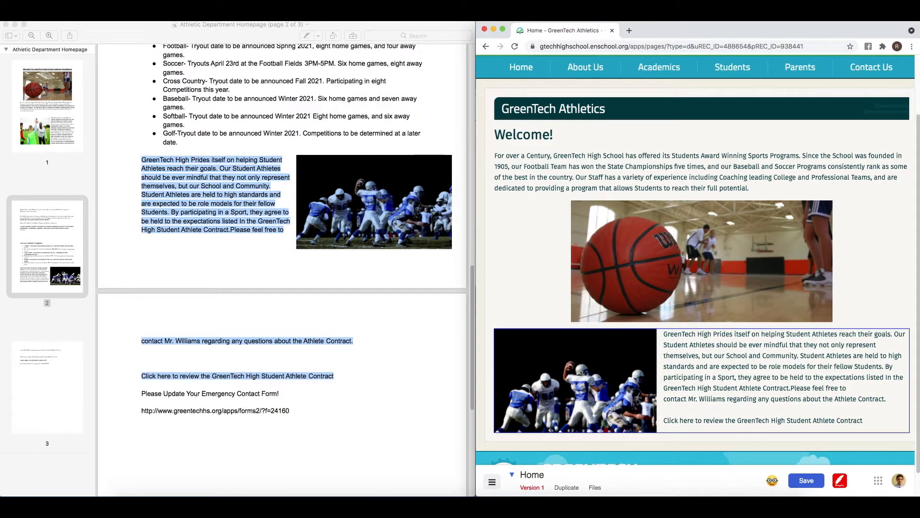
pyautogui.scroll(-1, 906, 399)
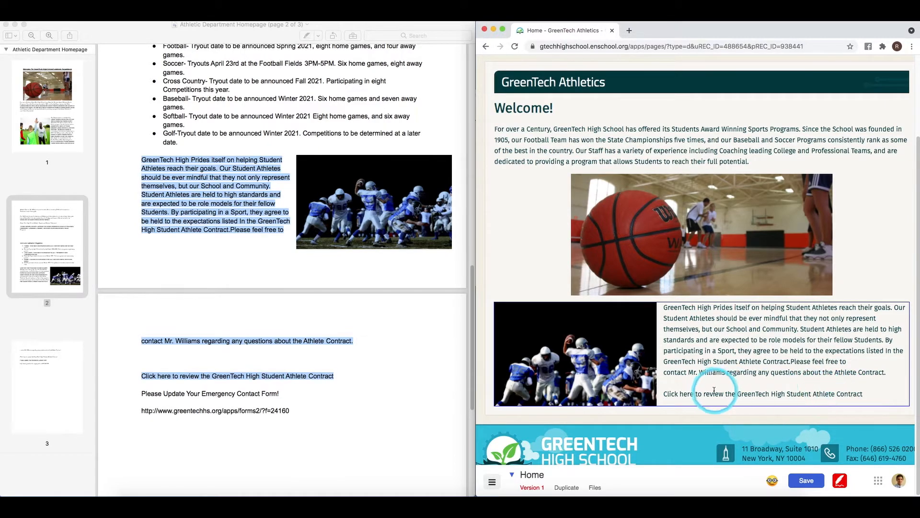
# - Cut 'Click here to re' so the line starts with 'View', then select 'GreenTech High Student Athlete Contract'
pyautogui.moveTo(710, 394); pyautogui.dragTo(663, 393)
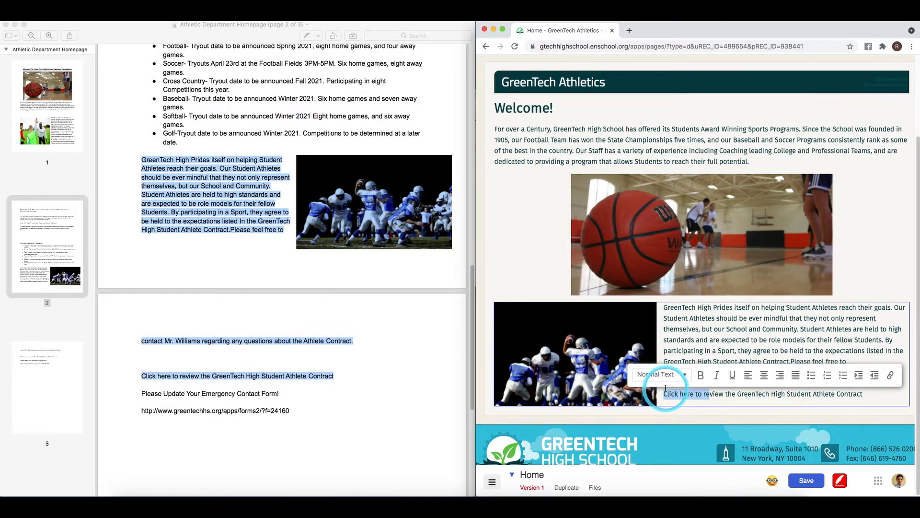
pyautogui.press('BackSpace')
pyautogui.click(667, 393)
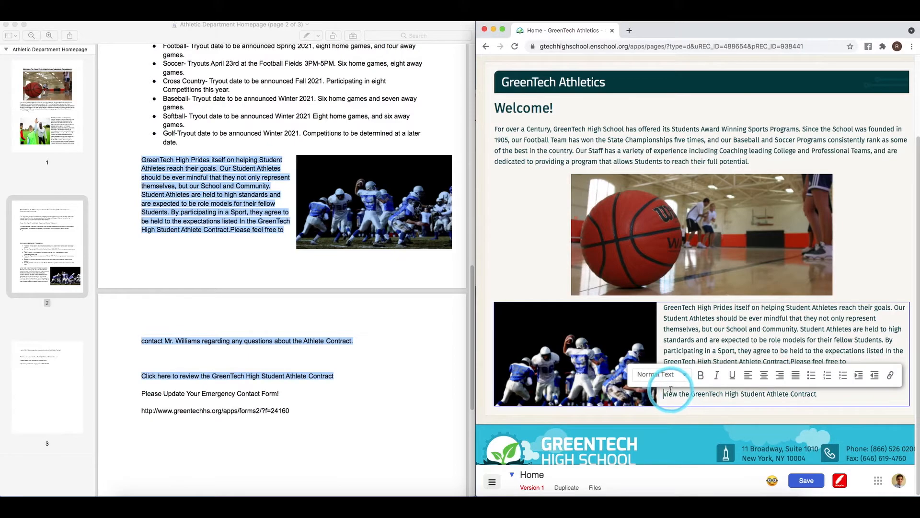
pyautogui.press('Delete')
pyautogui.write('V')
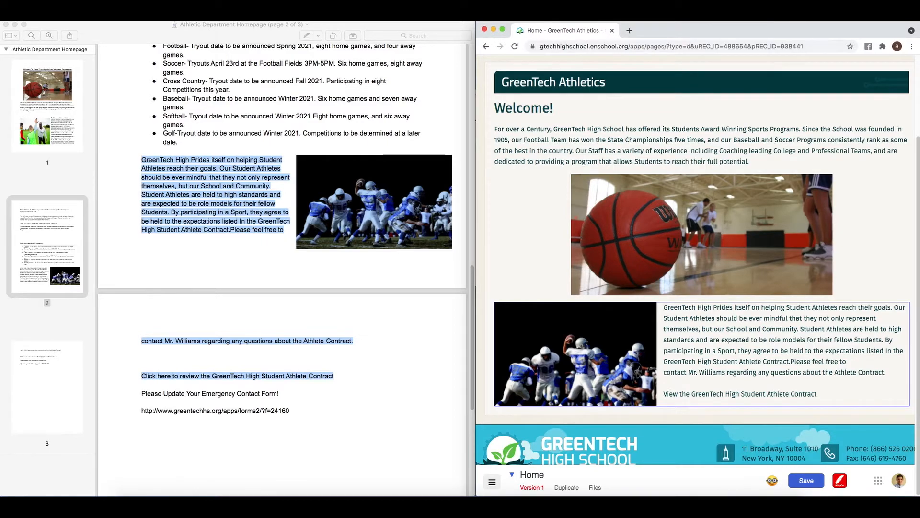
pyautogui.click(829, 384)
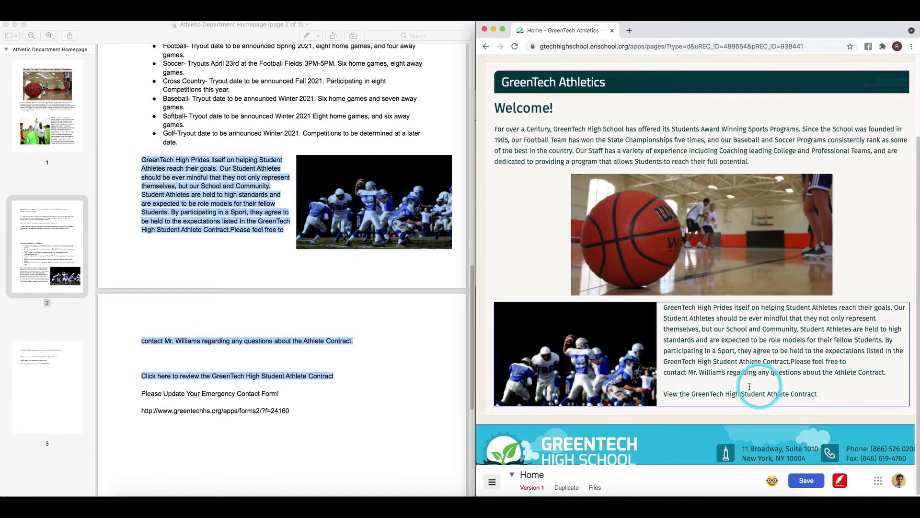
pyautogui.moveTo(690, 394); pyautogui.dragTo(845, 408)
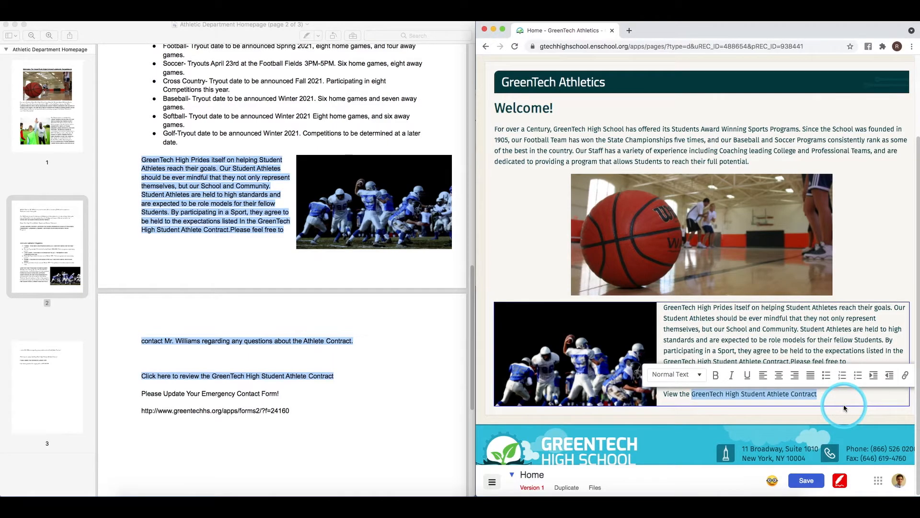
# - Link the selected contract title to the student athlete contract PDF, uploaded as a Document
pyautogui.click(904, 377)
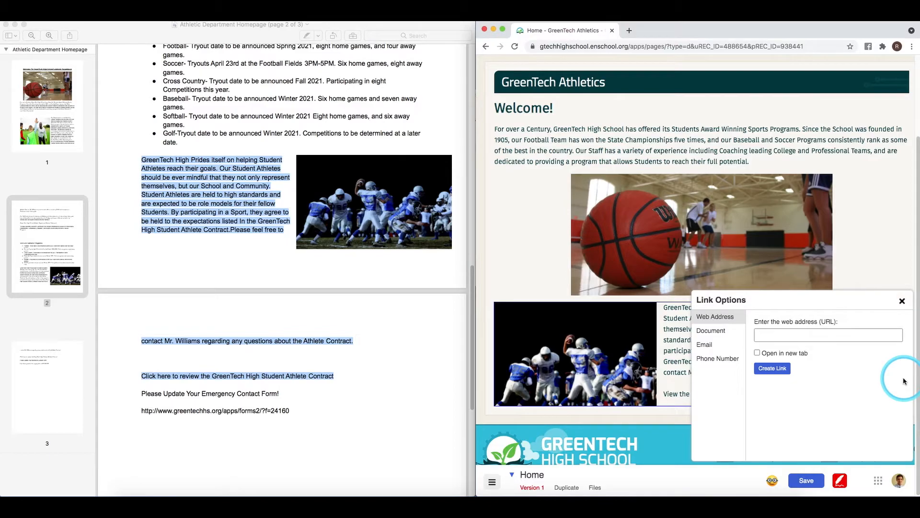
pyautogui.click(728, 335)
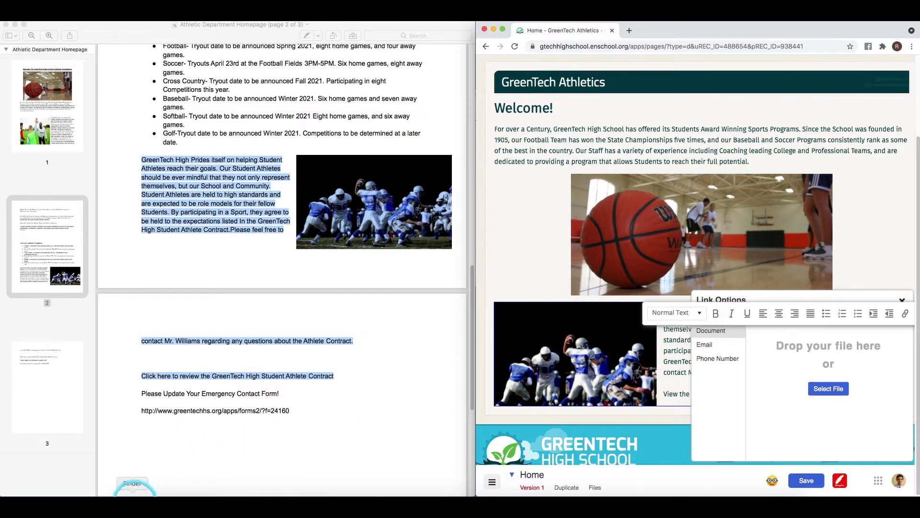
pyautogui.click(134, 491)
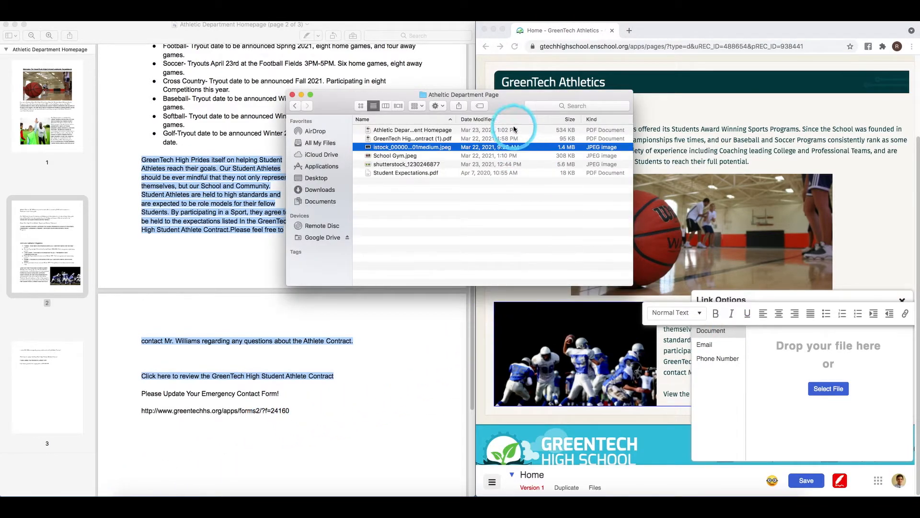
pyautogui.click(417, 139)
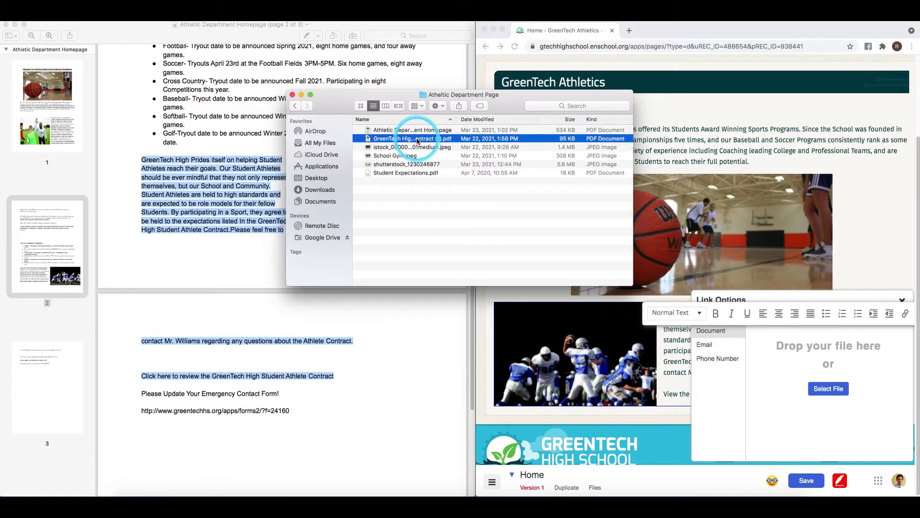
pyautogui.moveTo(418, 140); pyautogui.dragTo(790, 369)
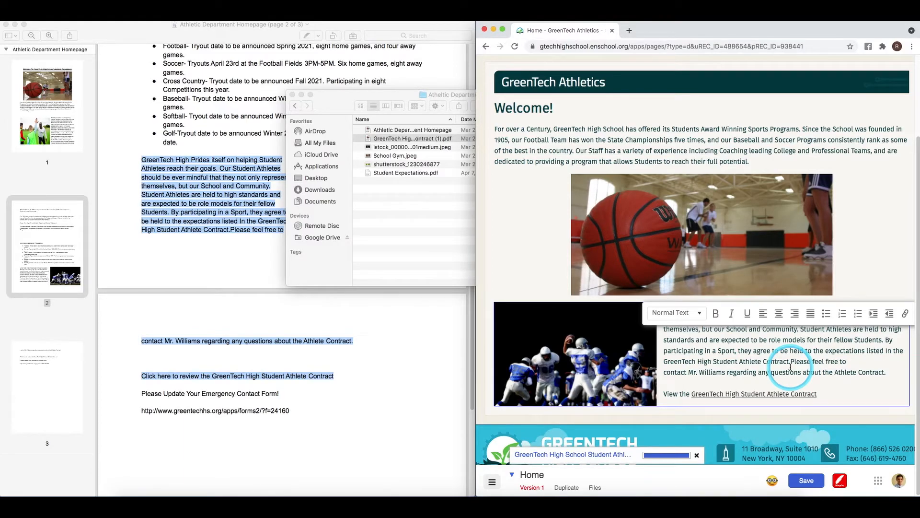
pyautogui.click(772, 381)
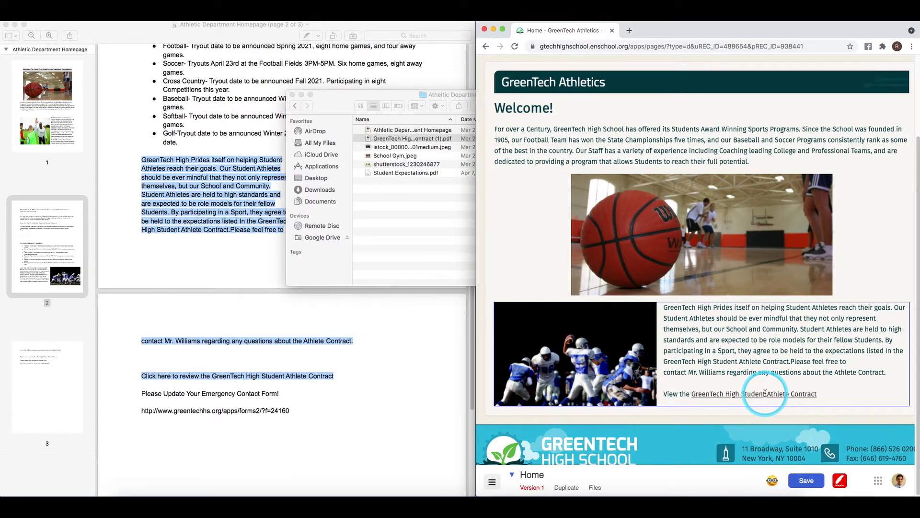
# - Preview the page and confirm the contract link opens the Student Athlete Contract PDF, then close it
pyautogui.click(841, 483)
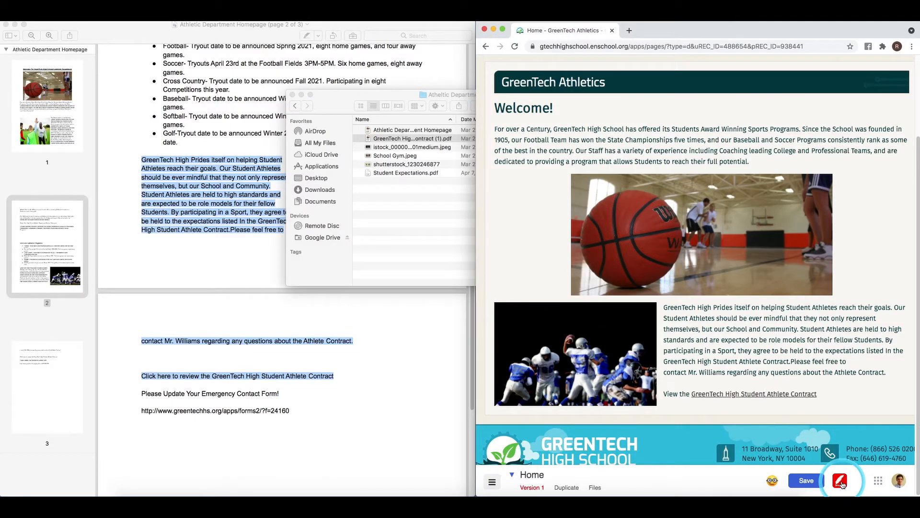
pyautogui.click(780, 394)
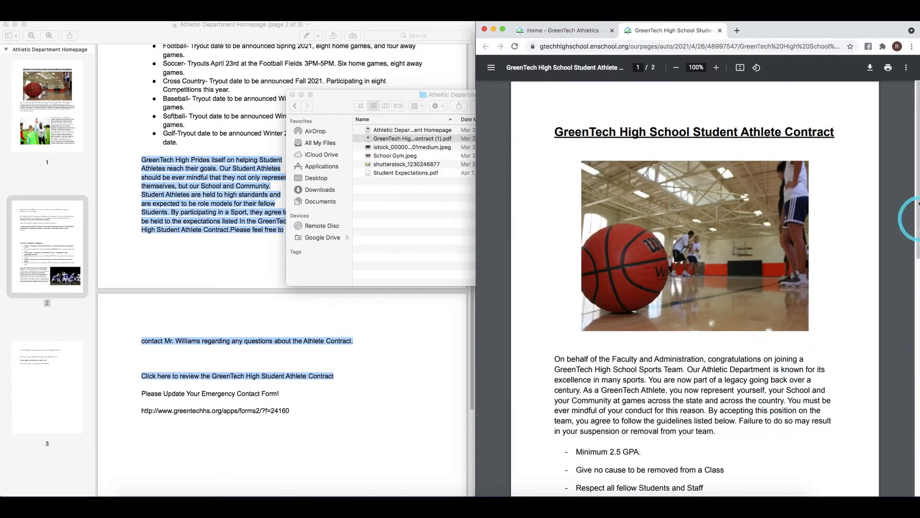
pyautogui.click(720, 31)
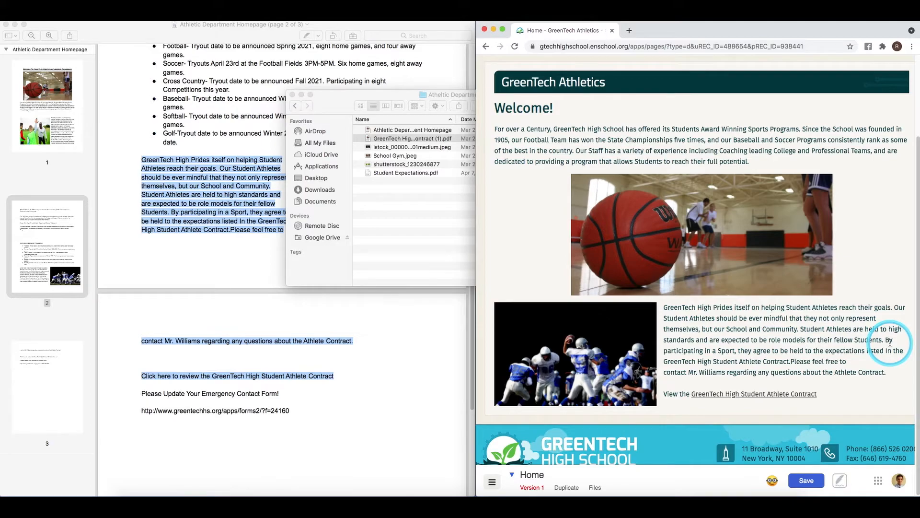
# - Run the accessibility check, note the football photo's missing alt text, and resume editing the page
pyautogui.click(772, 481)
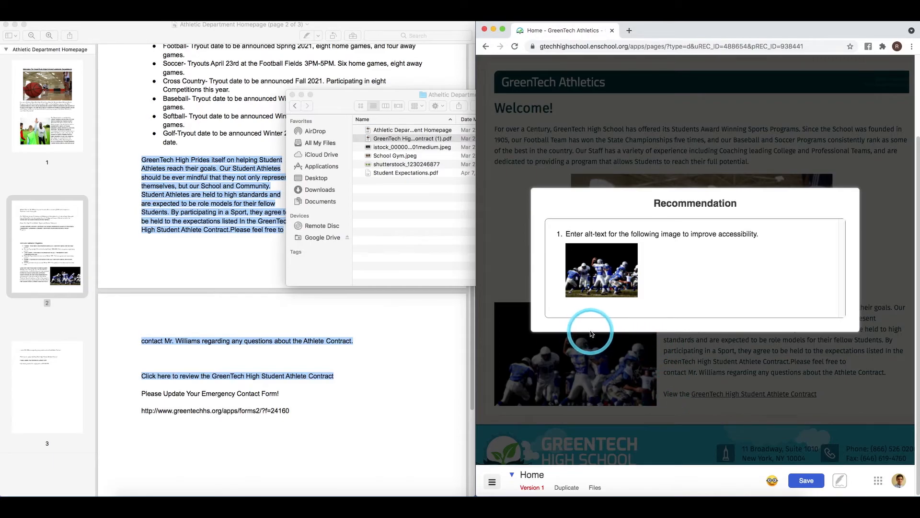
pyautogui.click(714, 340)
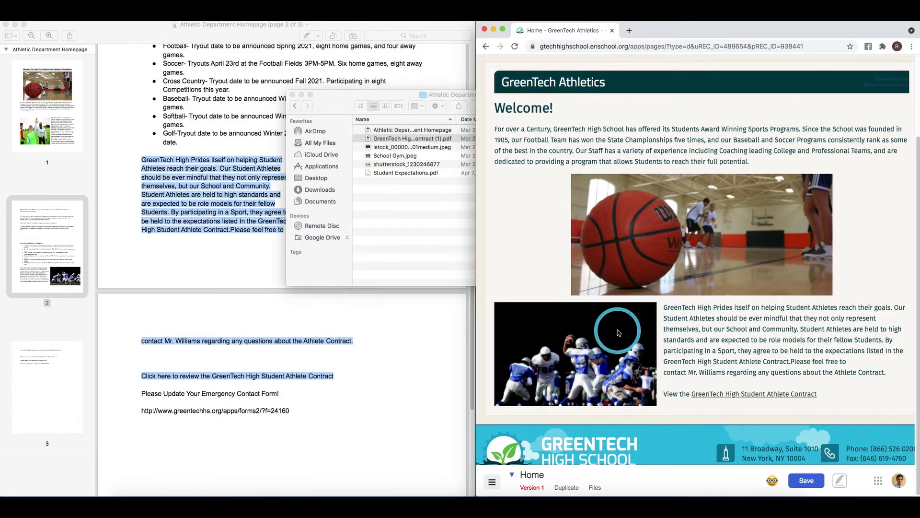
pyautogui.click(840, 482)
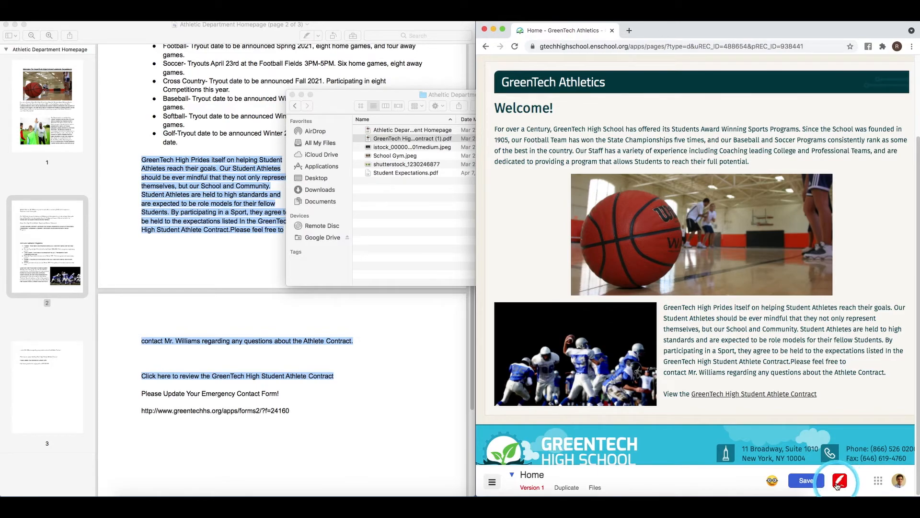
# - Replace the football photo's placeholder caption with 'Our Football Team at the Championship'
pyautogui.click(595, 316)
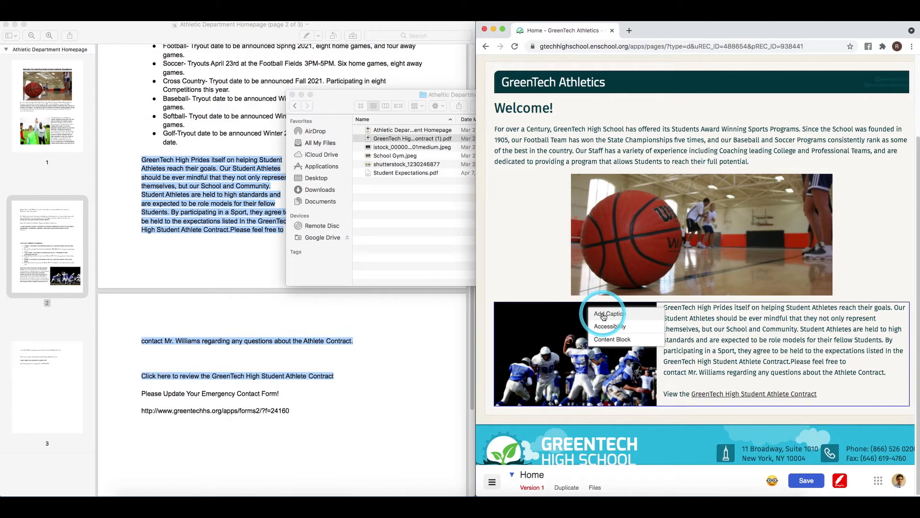
pyautogui.click(604, 315)
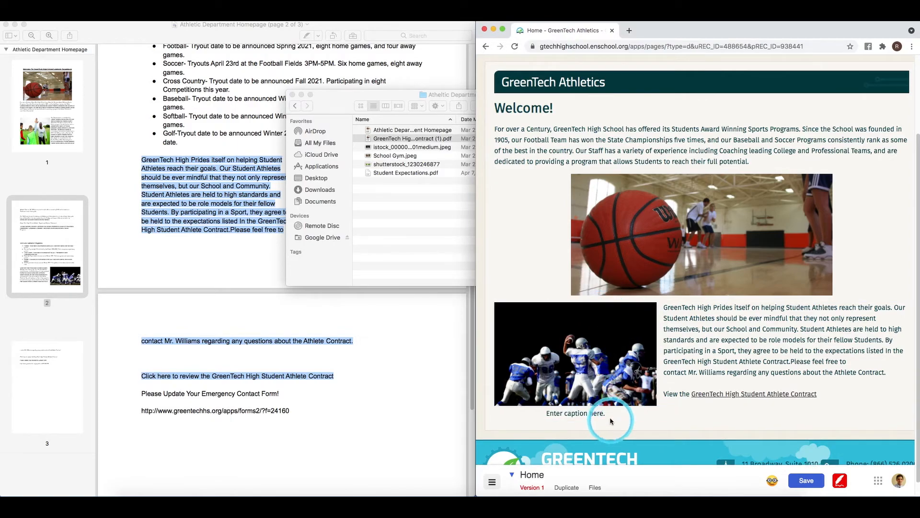
pyautogui.click(551, 411)
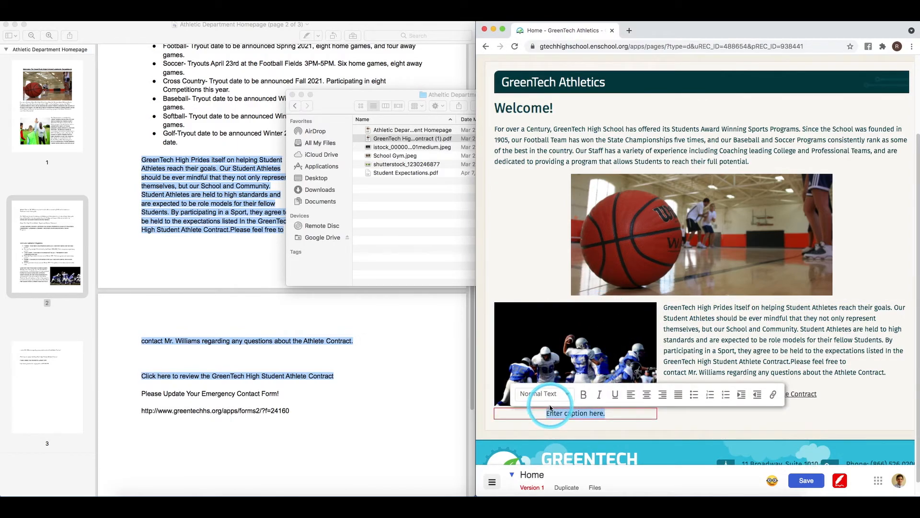
pyautogui.press('BackSpace')
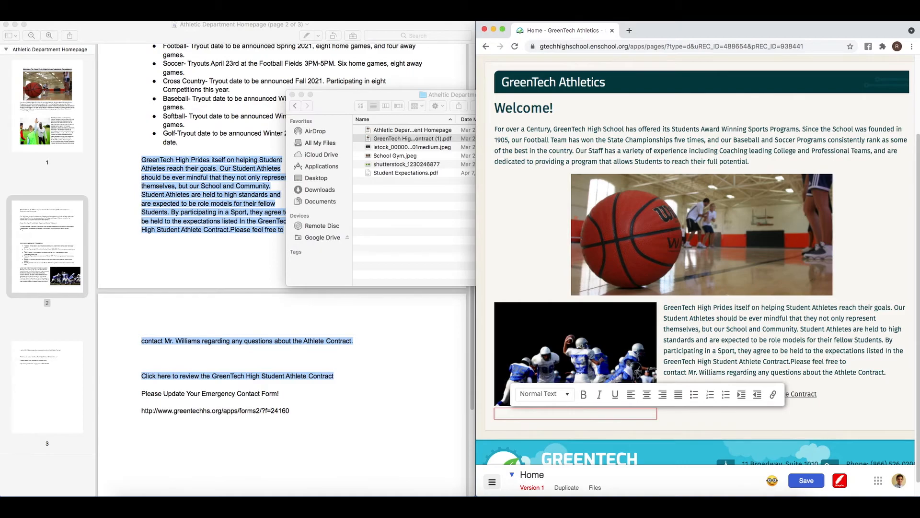
pyautogui.write('Our Football Team at the Championship')
pyautogui.click(568, 398)
pyautogui.click(689, 426)
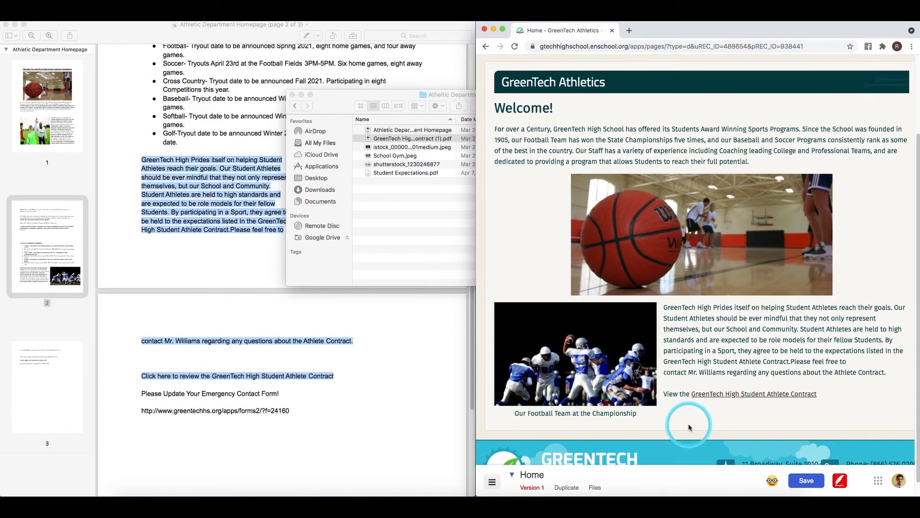
# - Use the football photo's caption as its alt text and rerun the accessibility check
pyautogui.click(584, 315)
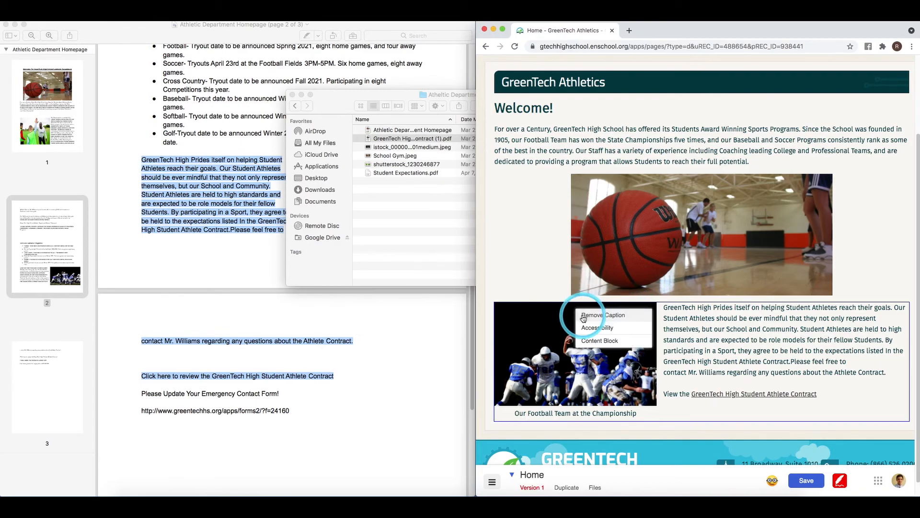
pyautogui.click(597, 327)
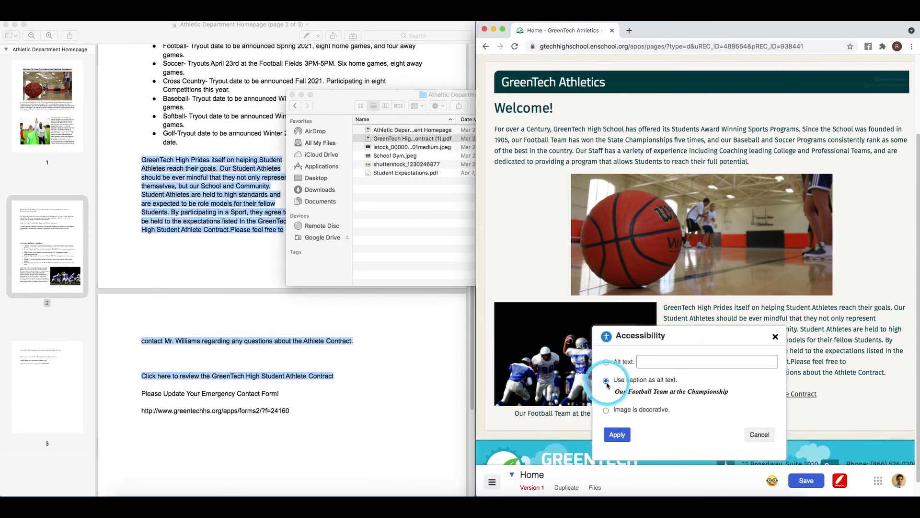
pyautogui.click(623, 435)
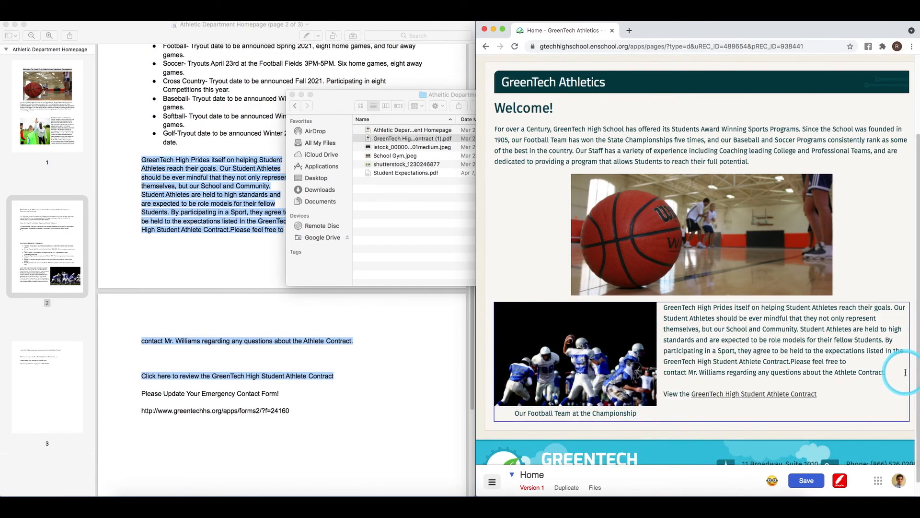
pyautogui.click(772, 480)
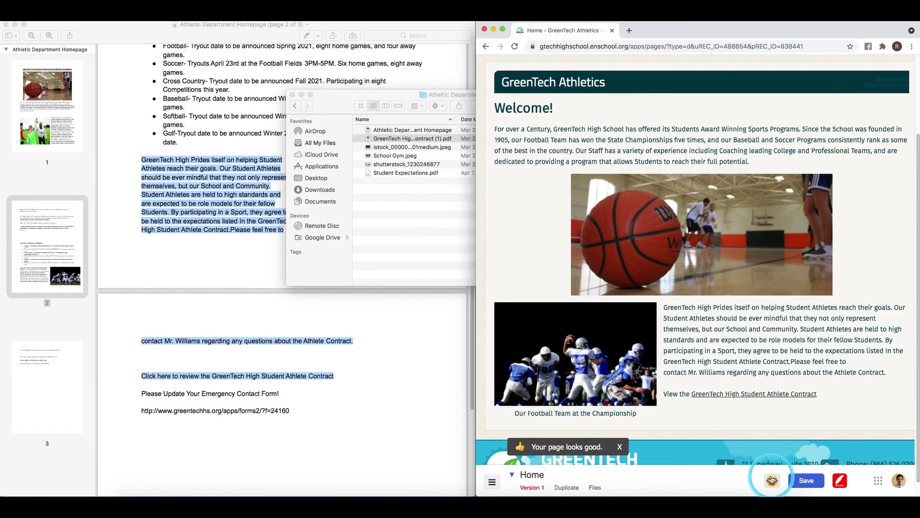